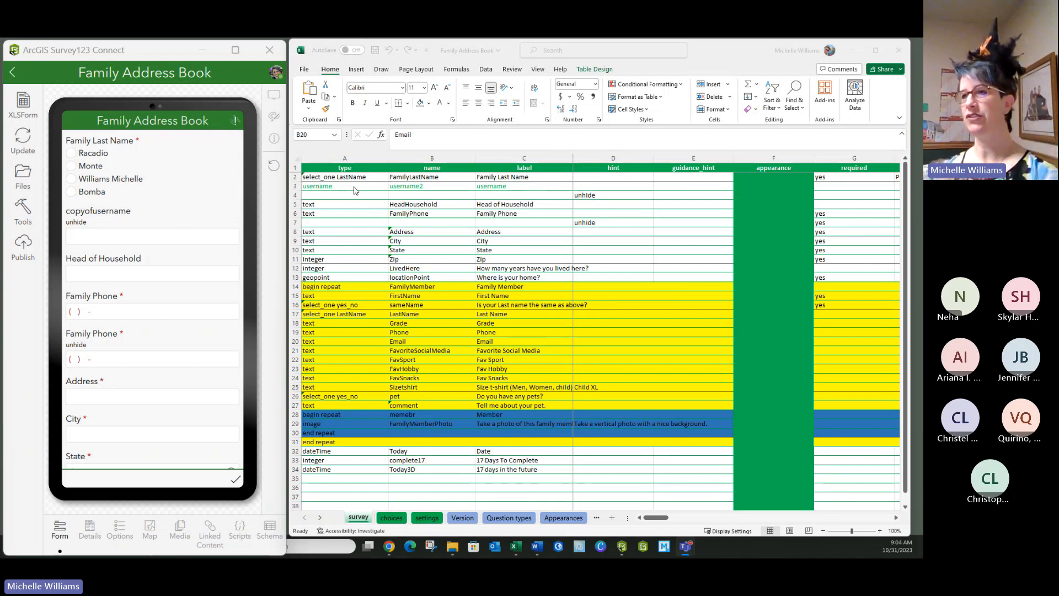
# - Bring the contacts CSV workbook over the survey sheet and enlarge it to examine its username, phone and address columns
pyautogui.click(346, 186)
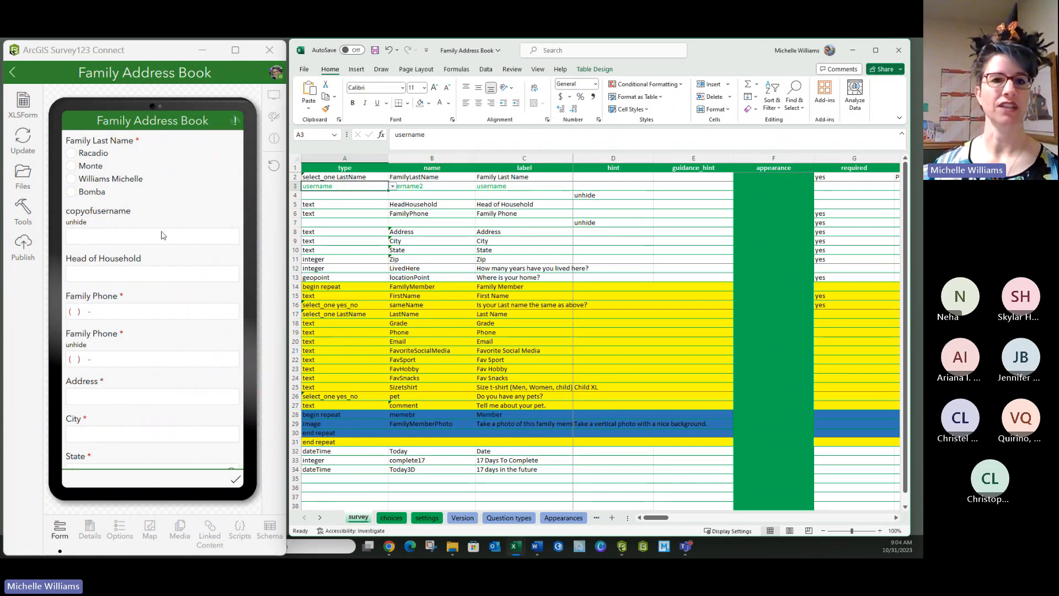
pyautogui.moveTo(0, 167); pyautogui.dragTo(428, 109)
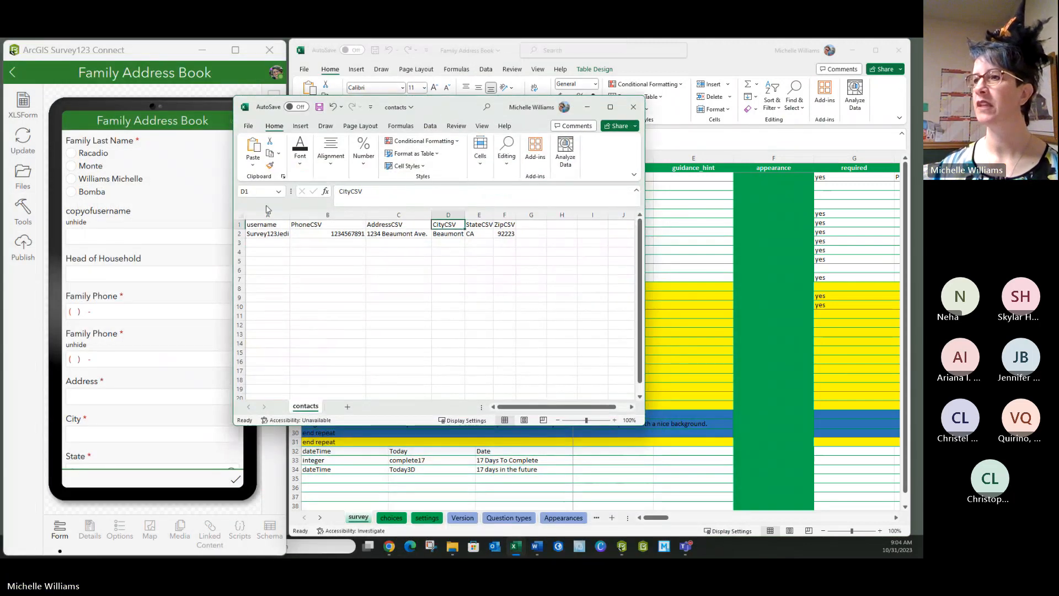
pyautogui.click(313, 319)
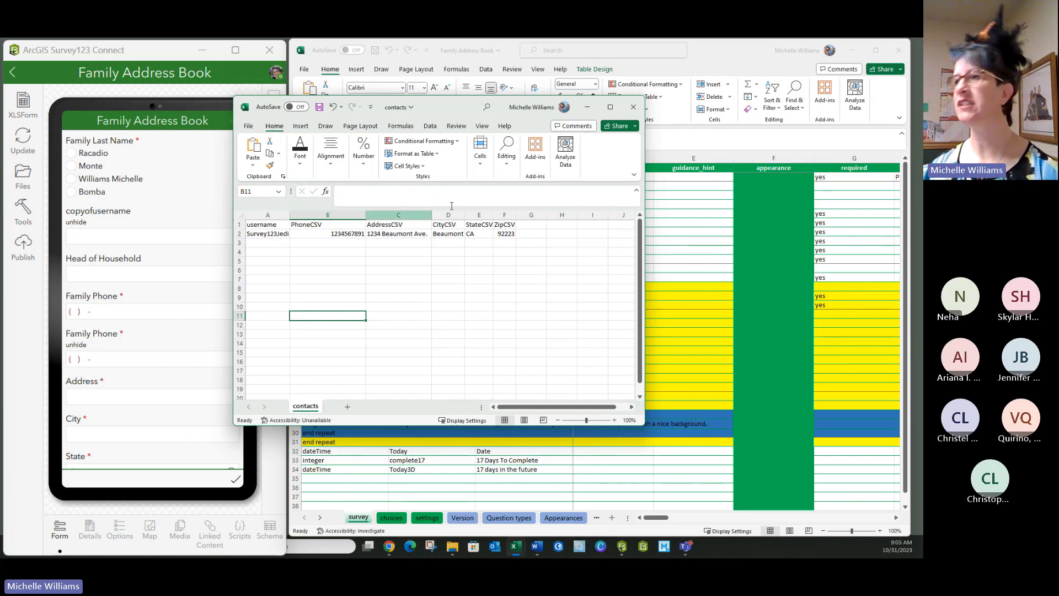
pyautogui.click(612, 108)
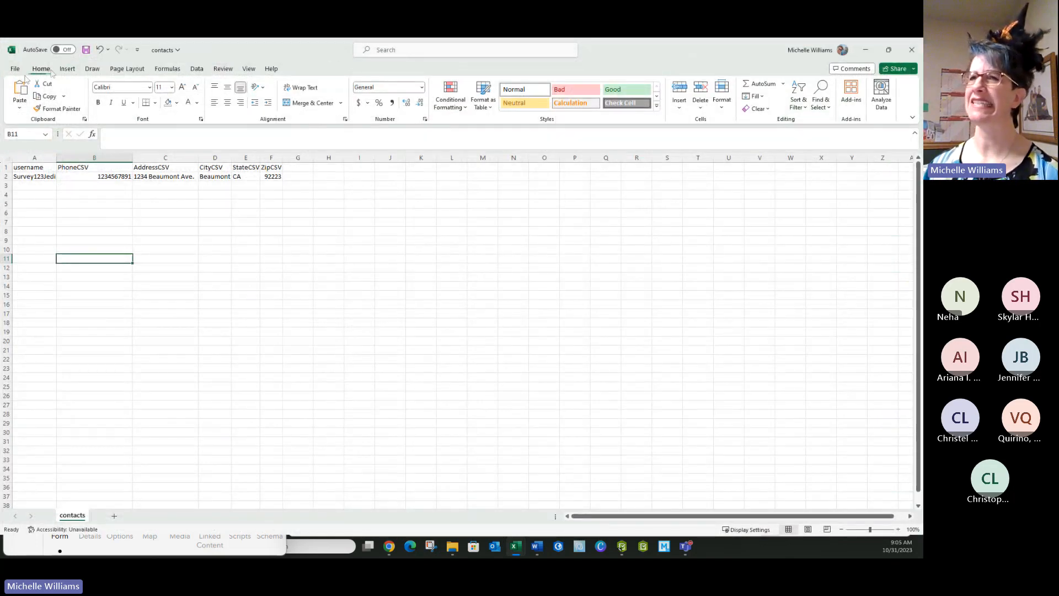
# - Check the CSV (Comma delimited) save format for the contacts file, and return to its sheet in a smaller window
pyautogui.click(17, 72)
pyautogui.click(36, 218)
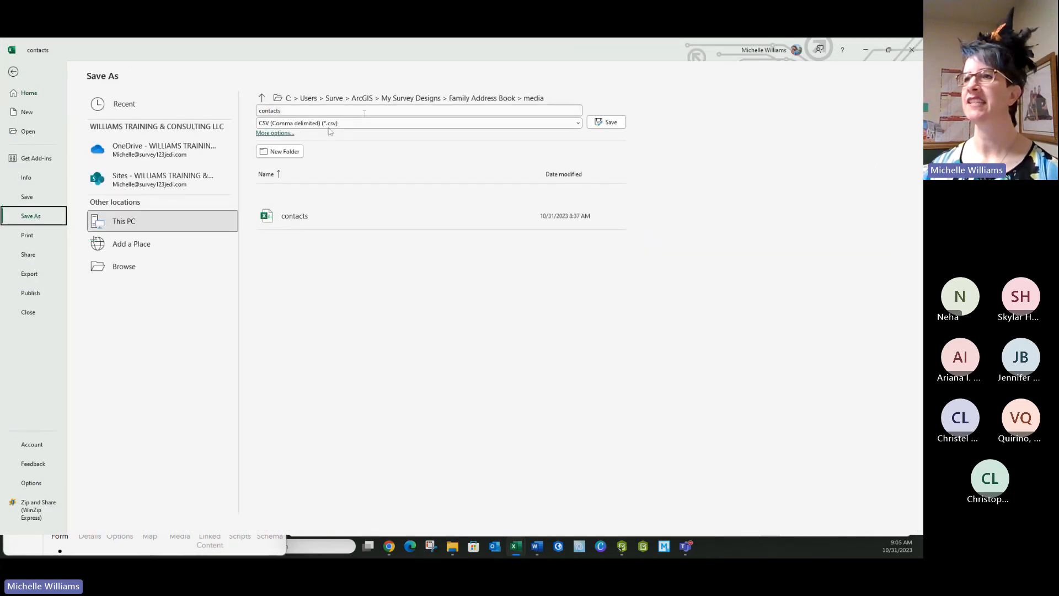
pyautogui.click(578, 123)
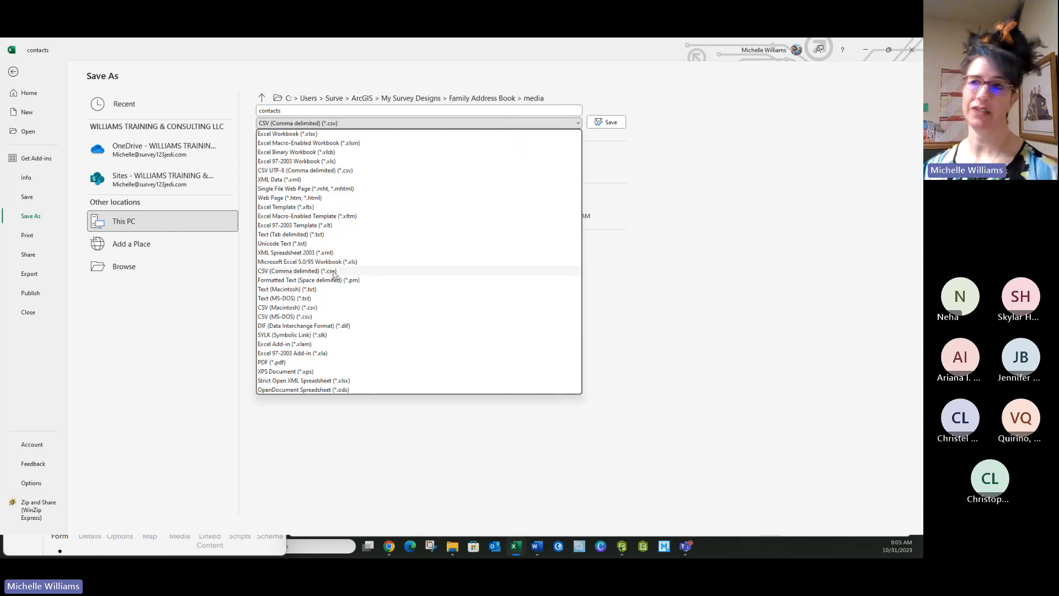
pyautogui.click(727, 158)
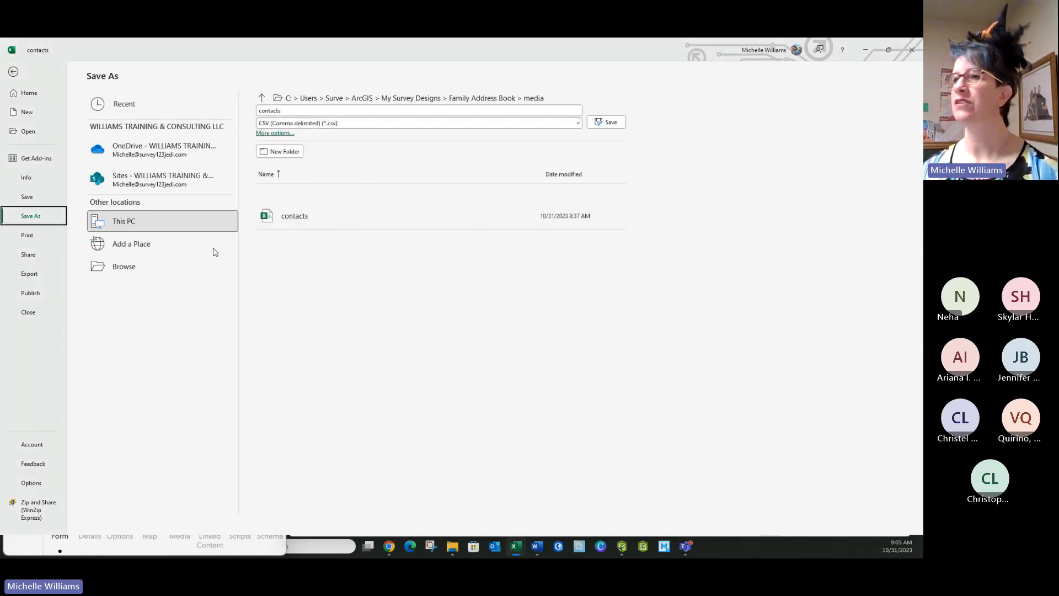
pyautogui.click(13, 71)
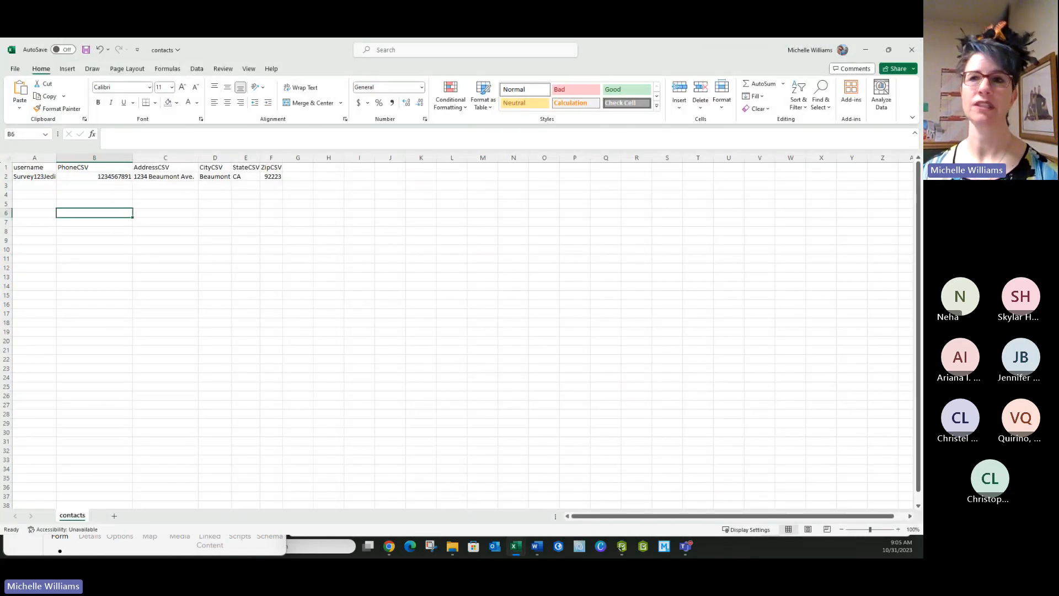
pyautogui.moveTo(726, 50); pyautogui.dragTo(557, 182)
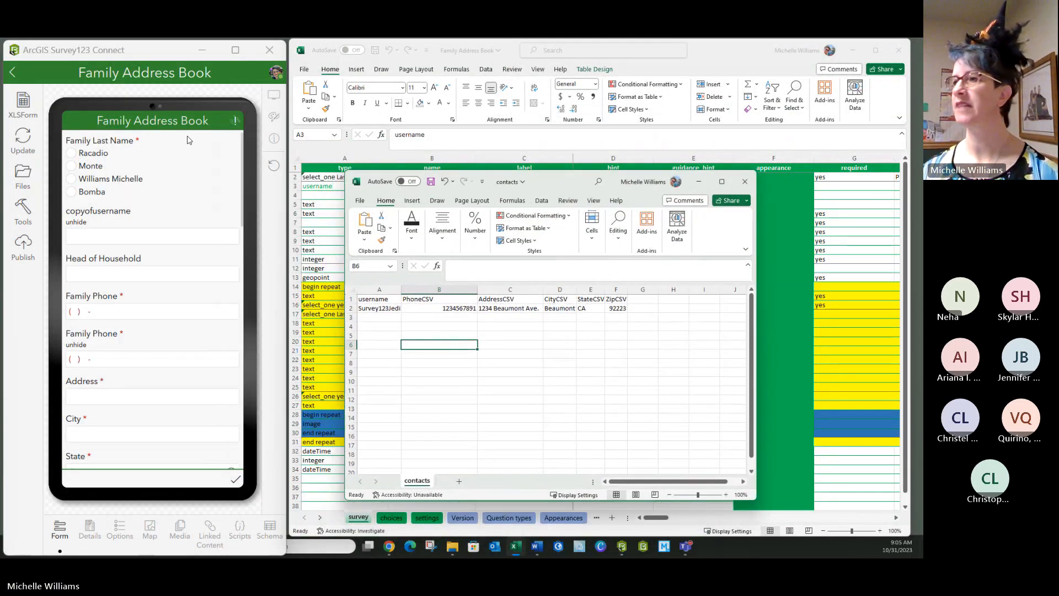
# - Open the media folder in the Family Address Book survey's files, check the contacts file, and move the folder window away
pyautogui.click(20, 174)
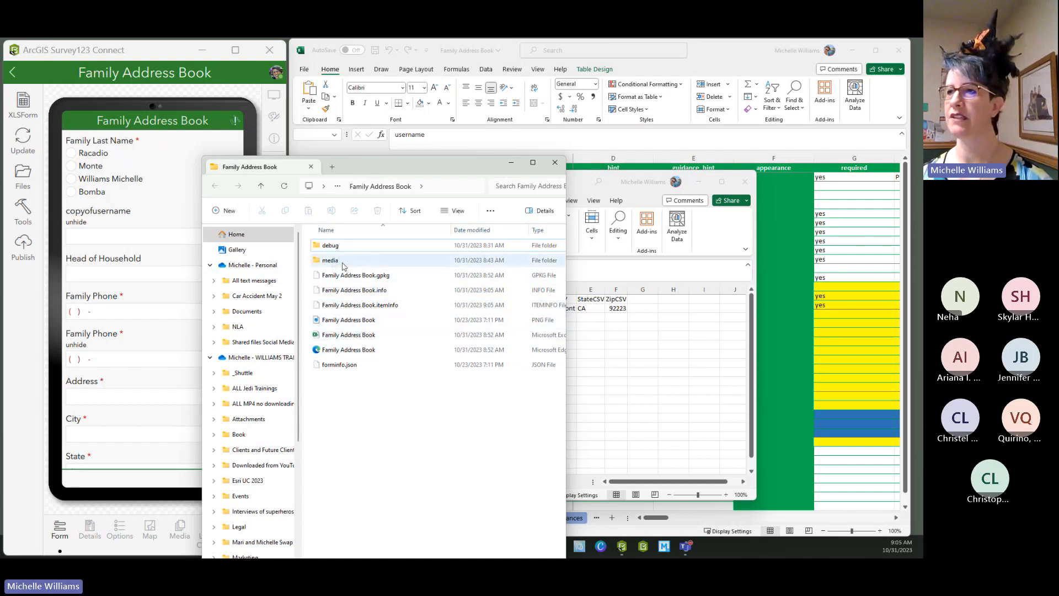
pyautogui.doubleClick(334, 260)
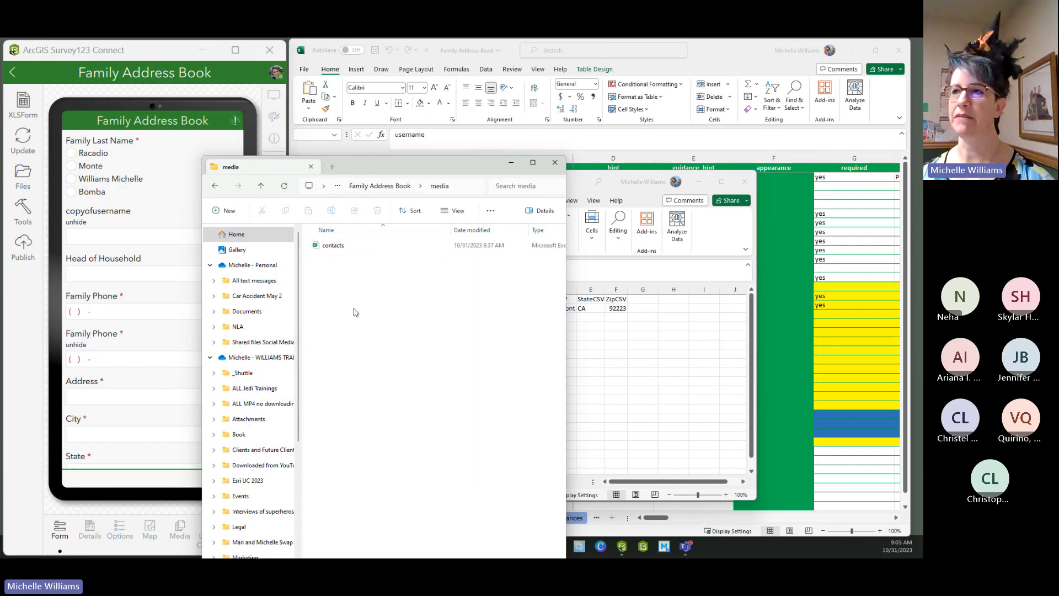
pyautogui.click(335, 249)
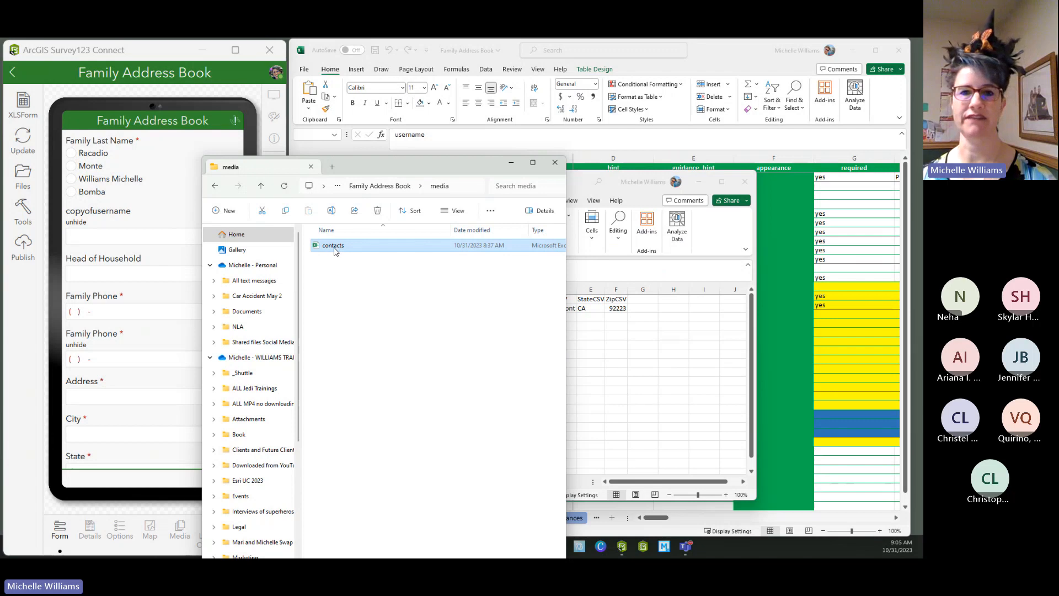
pyautogui.click(316, 270)
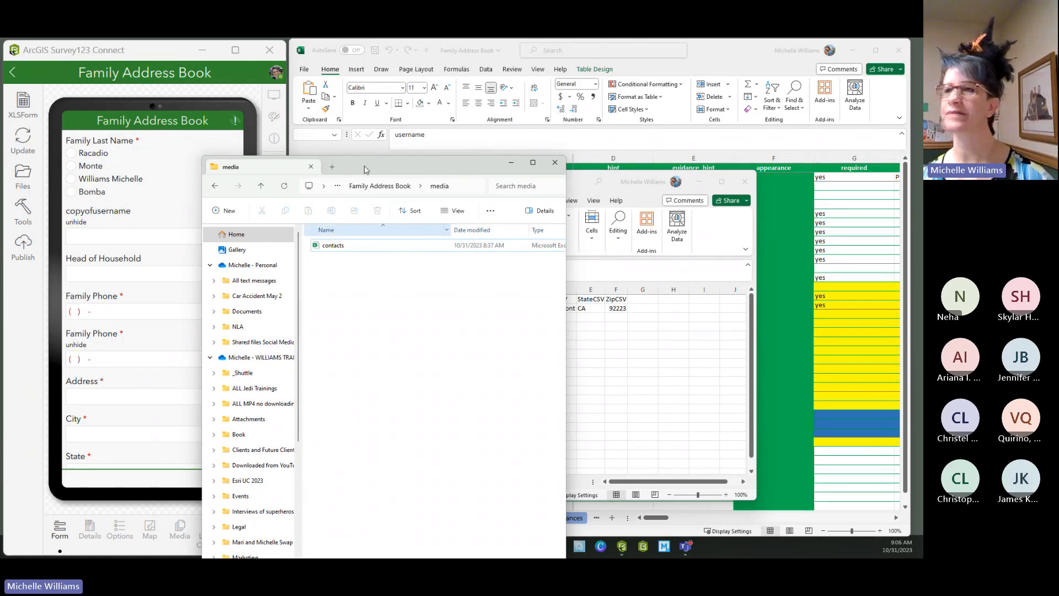
pyautogui.moveTo(348, 171); pyautogui.dragTo(0, 138)
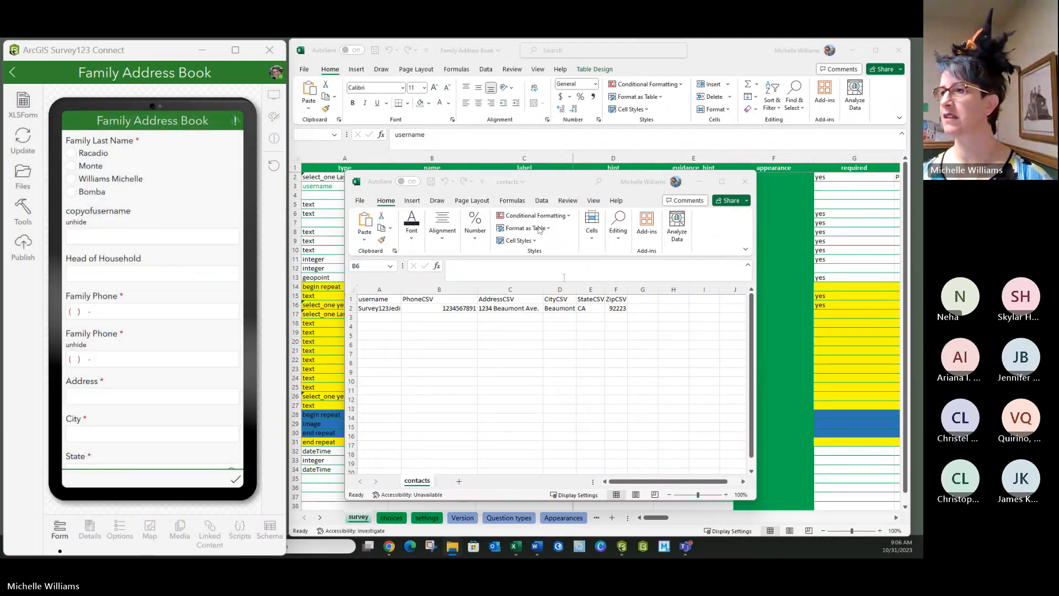
# - Look over the contacts sheet again and move its window away from the survey workbook
pyautogui.click(572, 283)
pyautogui.click(634, 344)
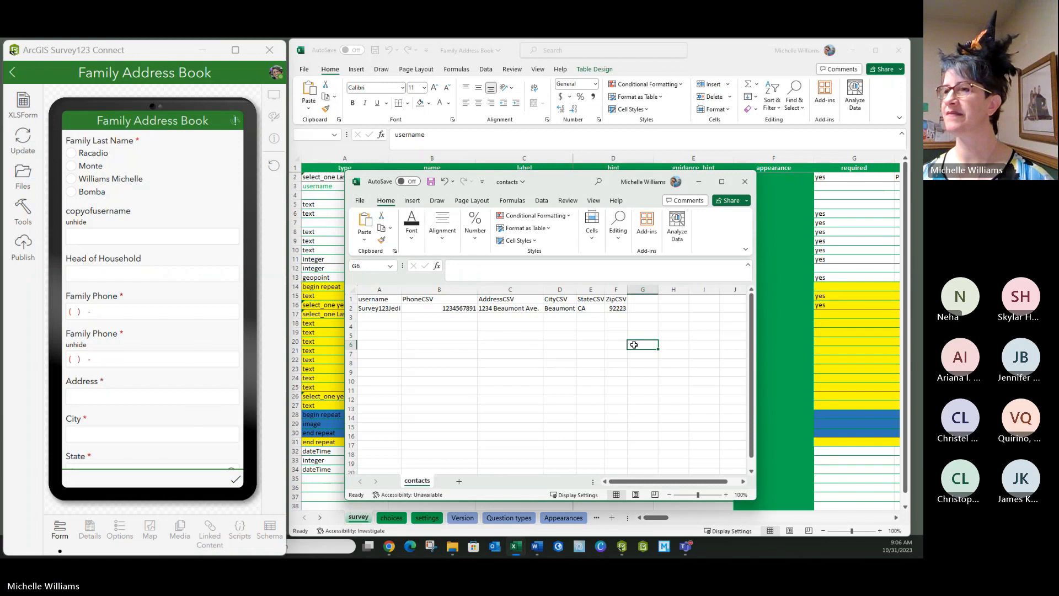
pyautogui.click(510, 335)
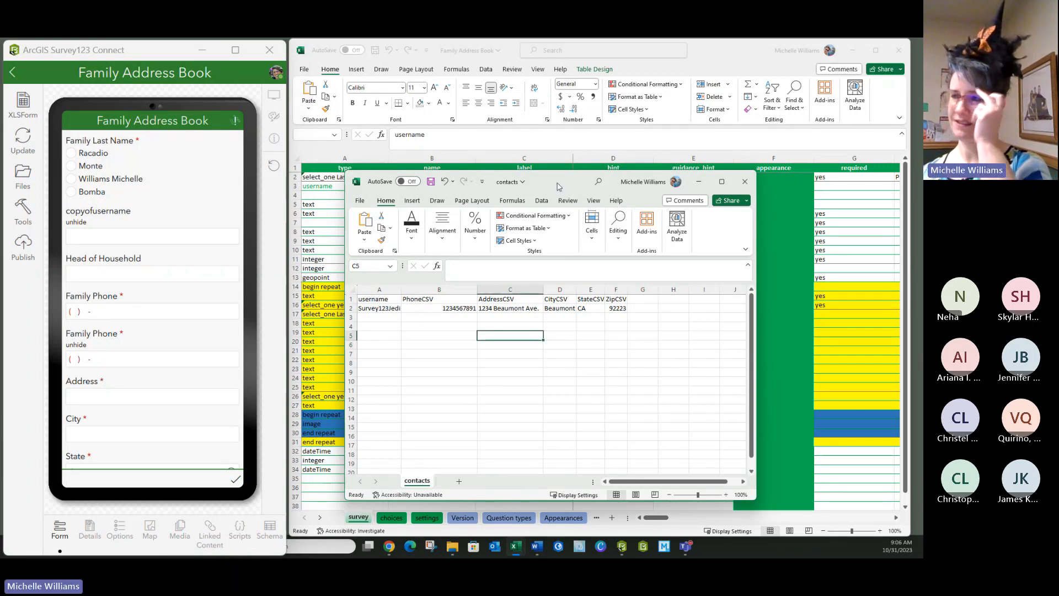
pyautogui.moveTo(556, 180); pyautogui.dragTo(0, 226)
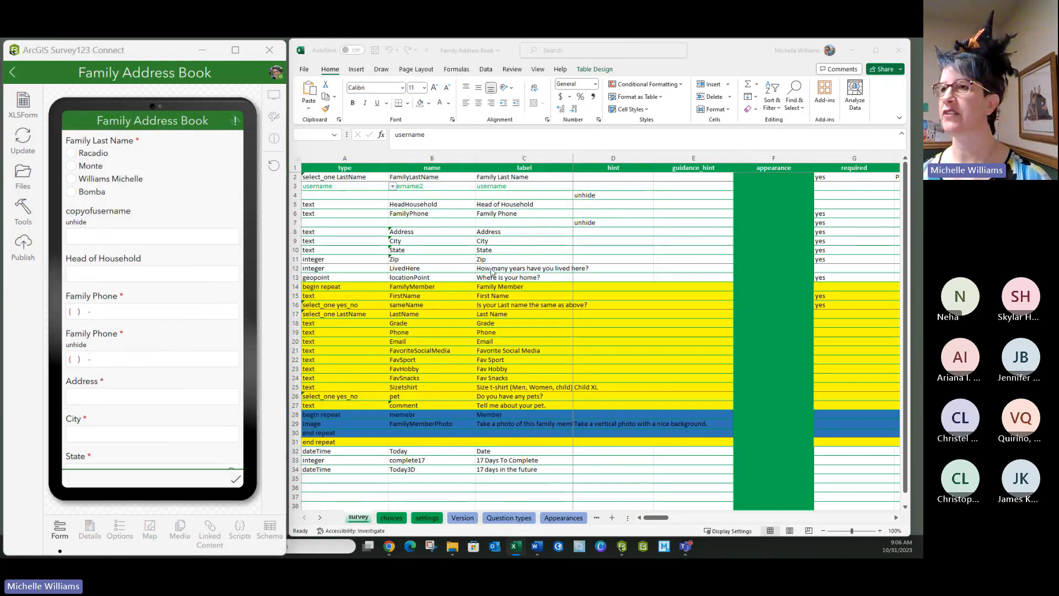
# - Set the font colour of the type, name and label cells in survey row 4 to Automatic
pyautogui.click(337, 186)
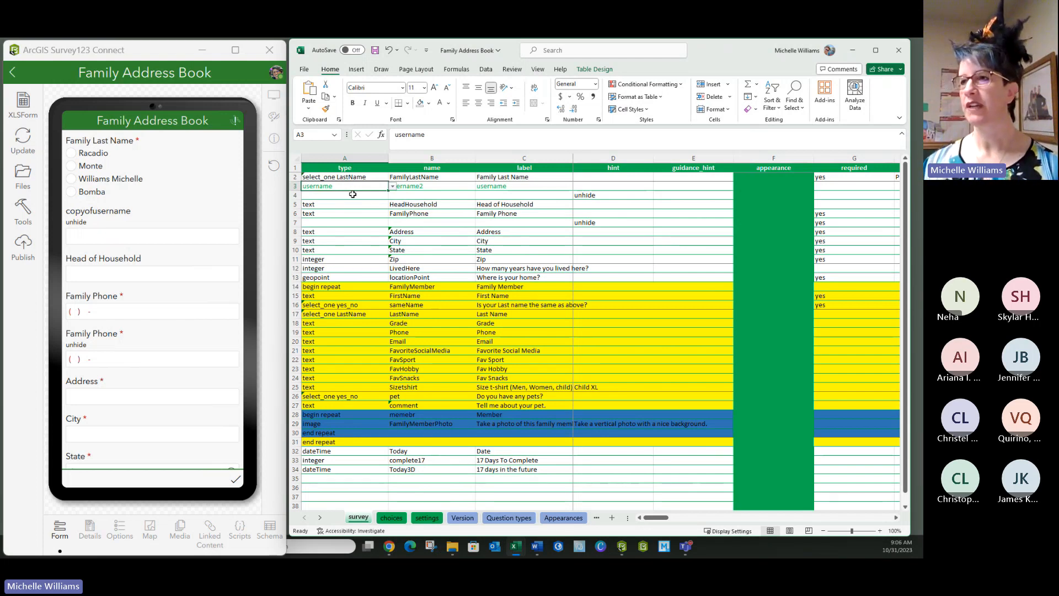
pyautogui.moveTo(355, 197); pyautogui.dragTo(525, 197)
pyautogui.click(449, 103)
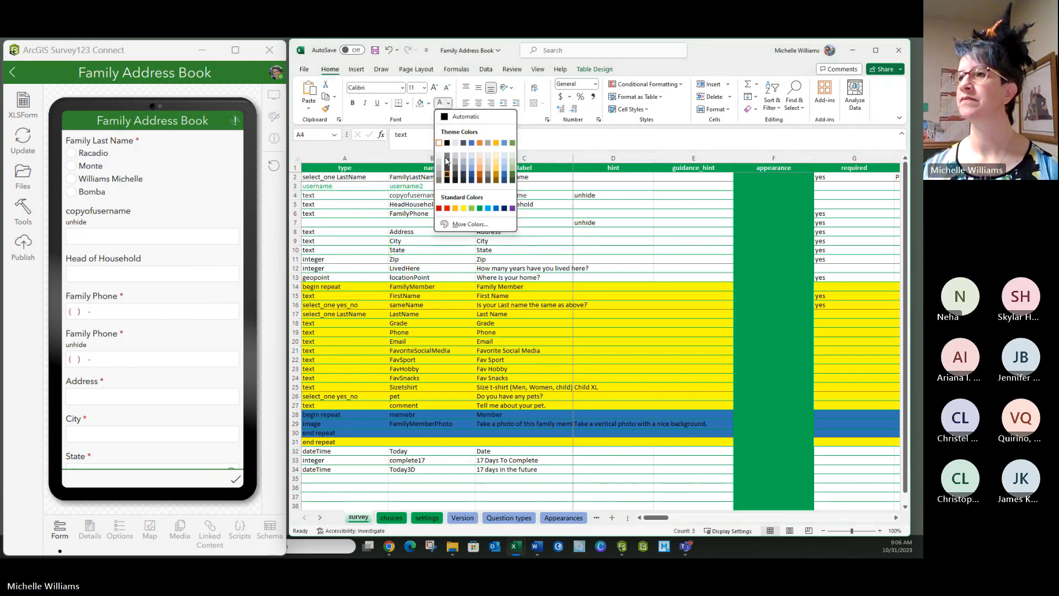
pyautogui.click(446, 119)
pyautogui.click(505, 197)
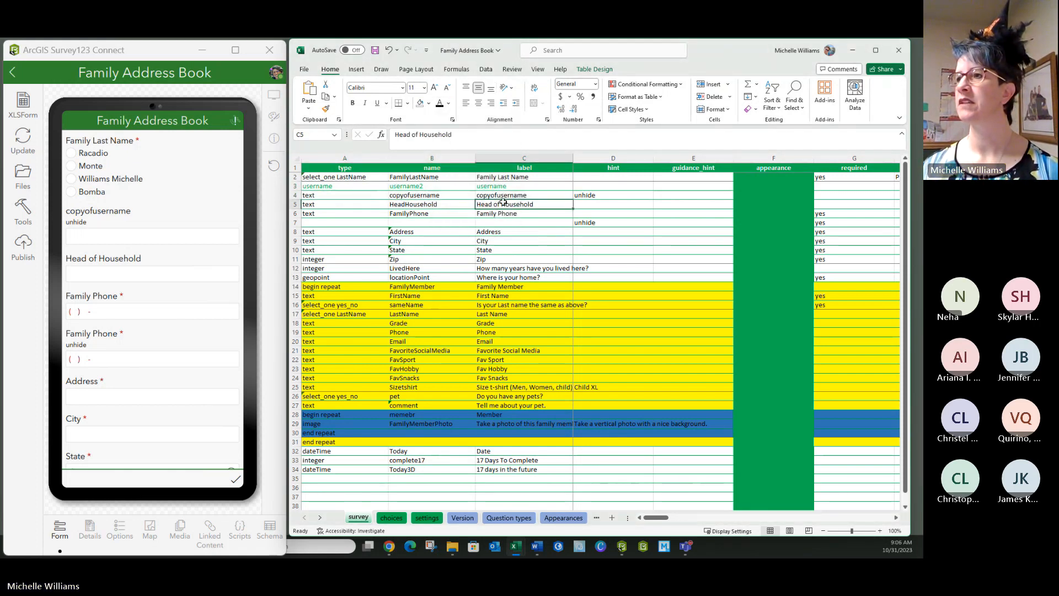
# - Examine the default and calculation cells of the copyofusername row and the name of the username question
pyautogui.press('Right')
pyautogui.press('Right')
pyautogui.press('Right')
pyautogui.press('Right')
pyautogui.press('Right')
pyautogui.press('Right')
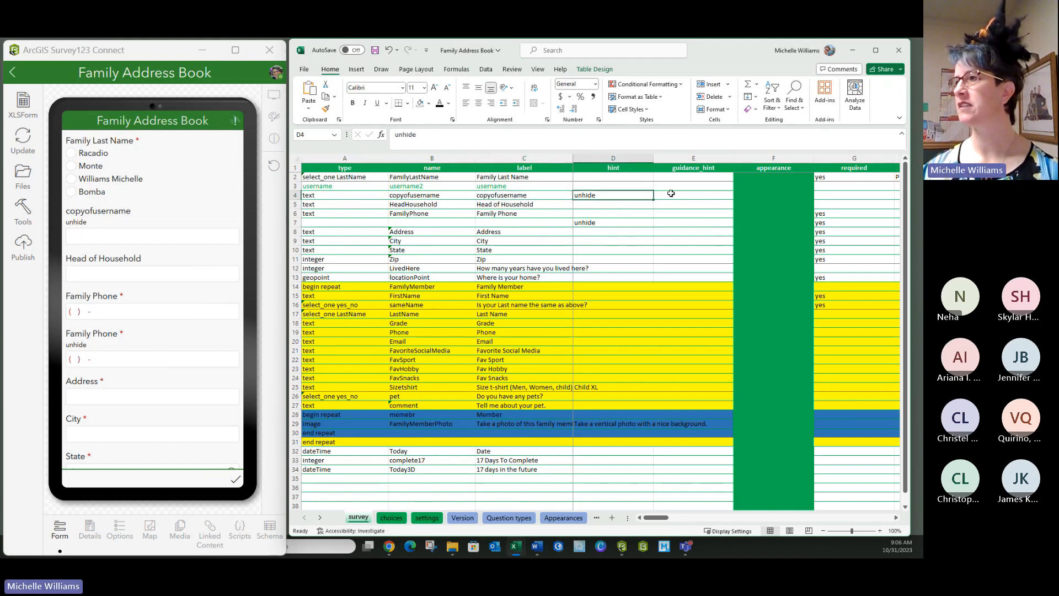
pyautogui.press('Right')
pyautogui.press('Right')
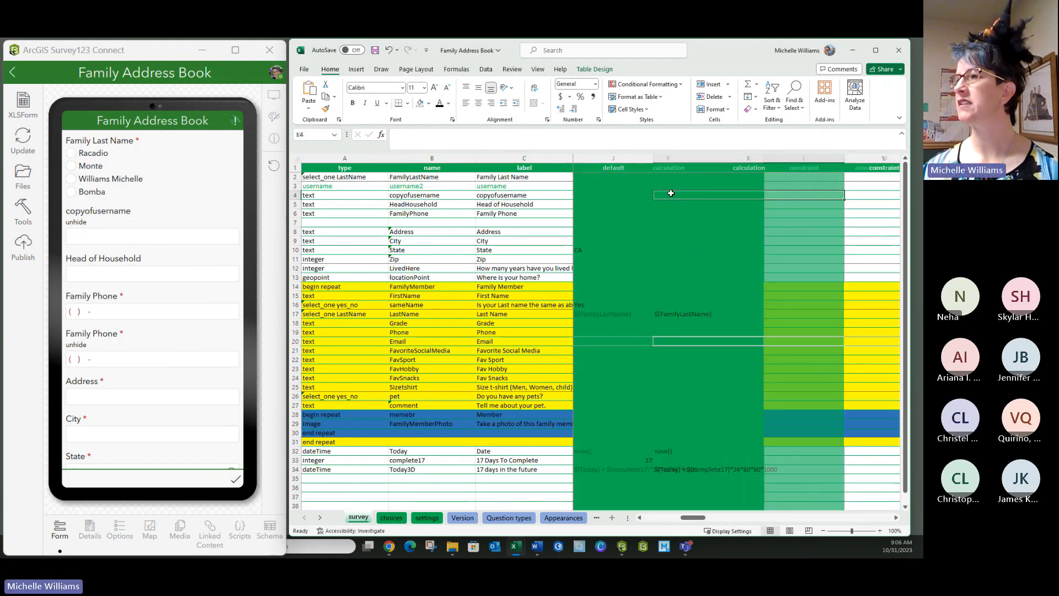
pyautogui.press('Left')
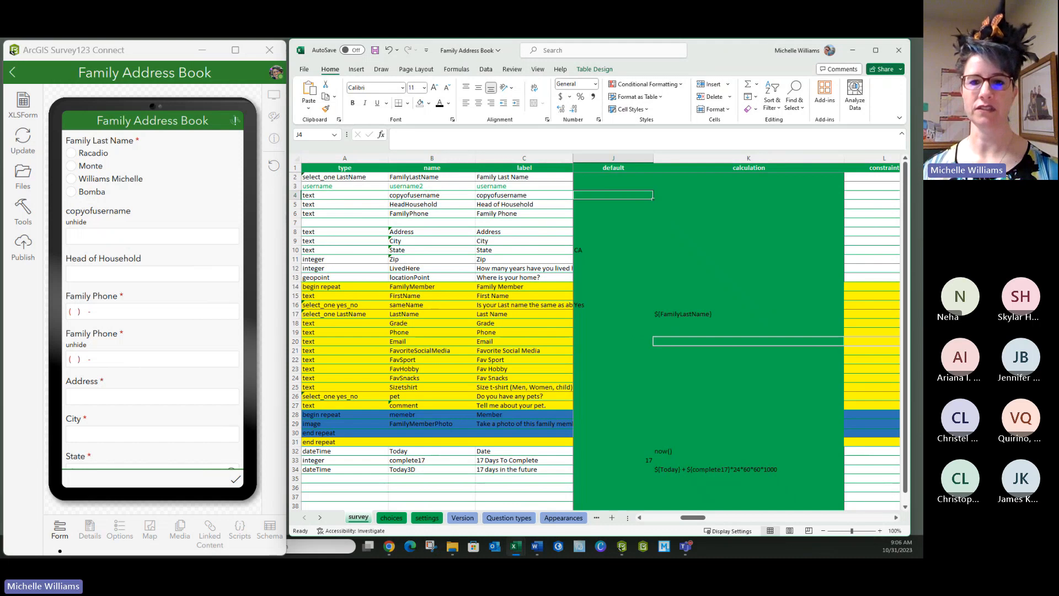
pyautogui.hotkey('alt', 'Tab')
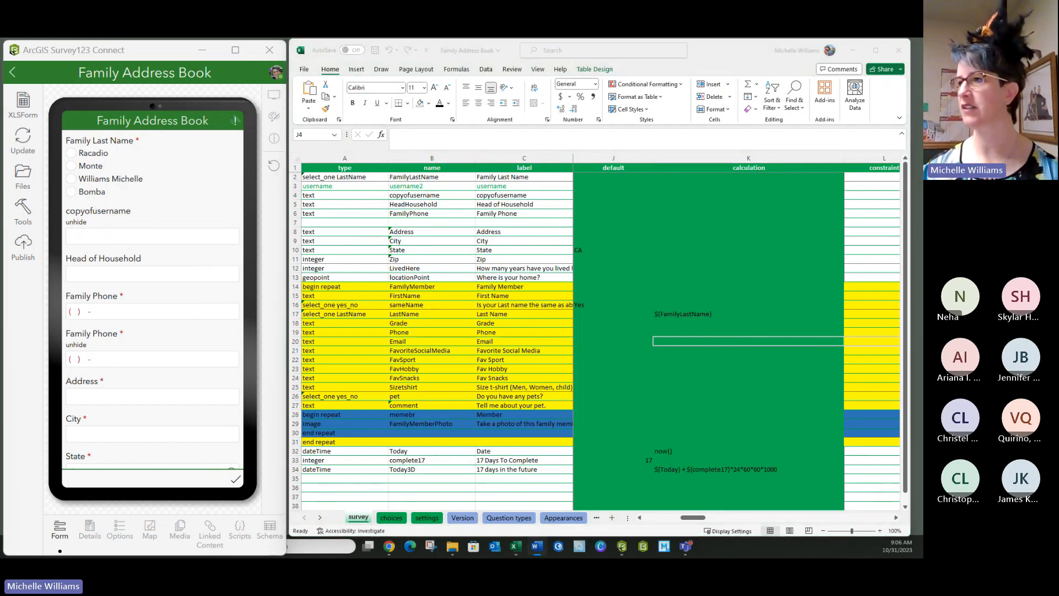
pyautogui.hotkey('alt', 'Tab')
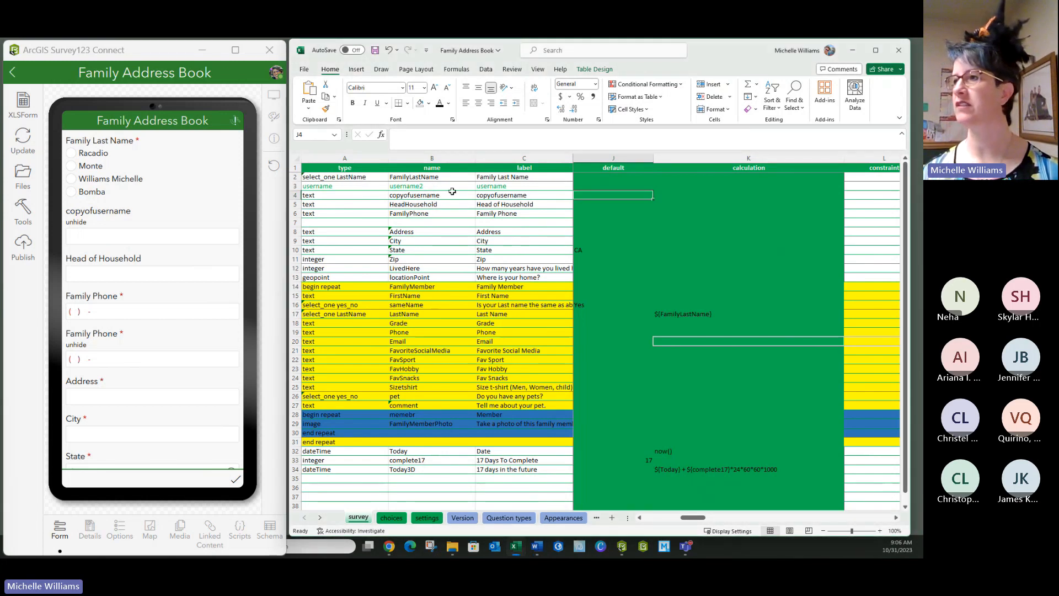
pyautogui.doubleClick(437, 187)
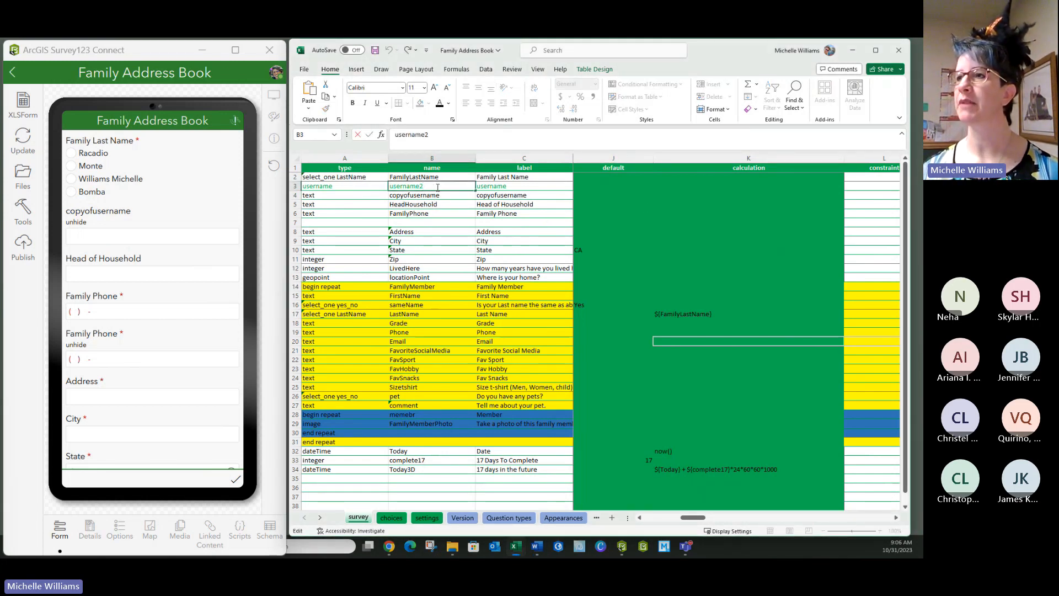
pyautogui.moveTo(438, 187); pyautogui.dragTo(387, 187)
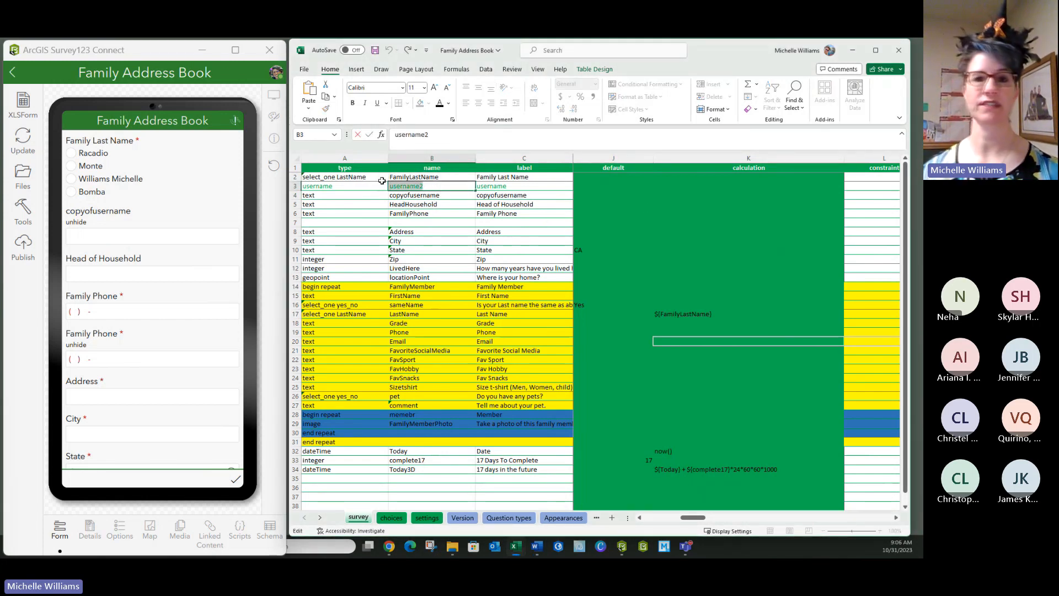
pyautogui.click(583, 197)
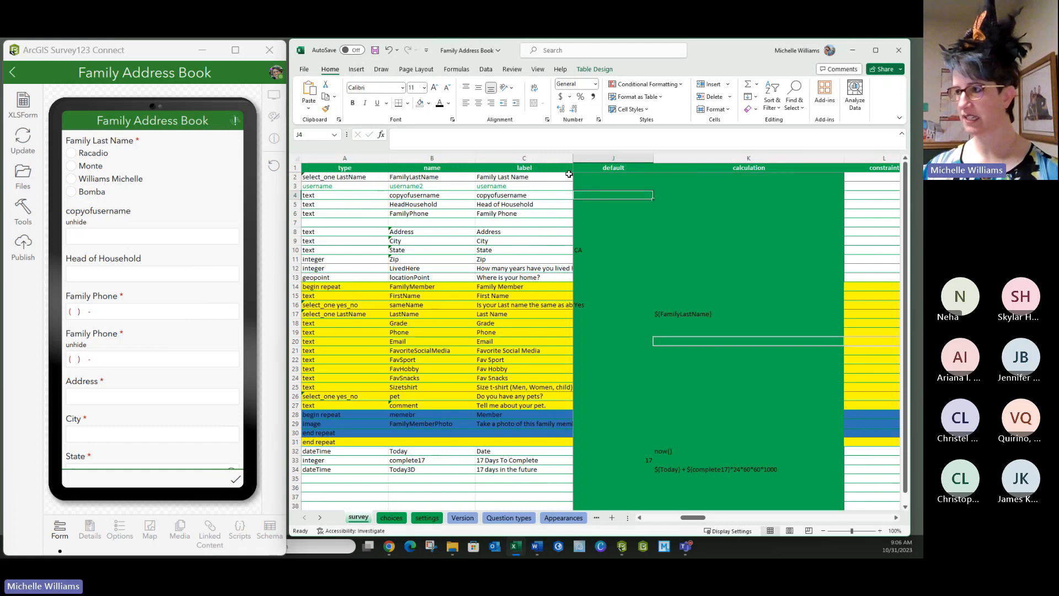
# - Enter &{username2} as the calculation for the copyofusername question and save the survey workbook
pyautogui.press('Right')
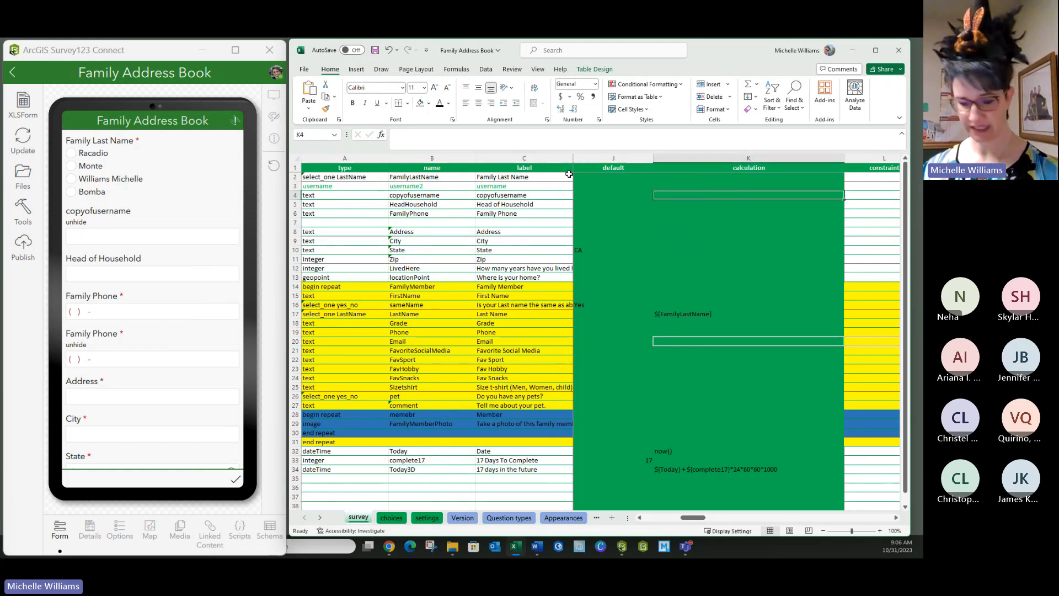
pyautogui.write('&')
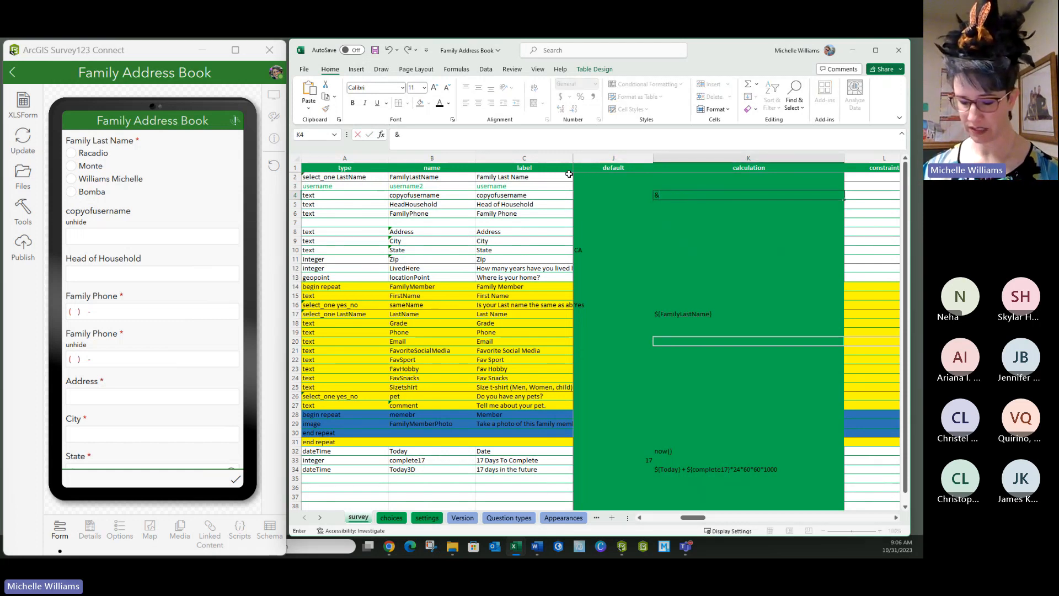
pyautogui.write('{username2')
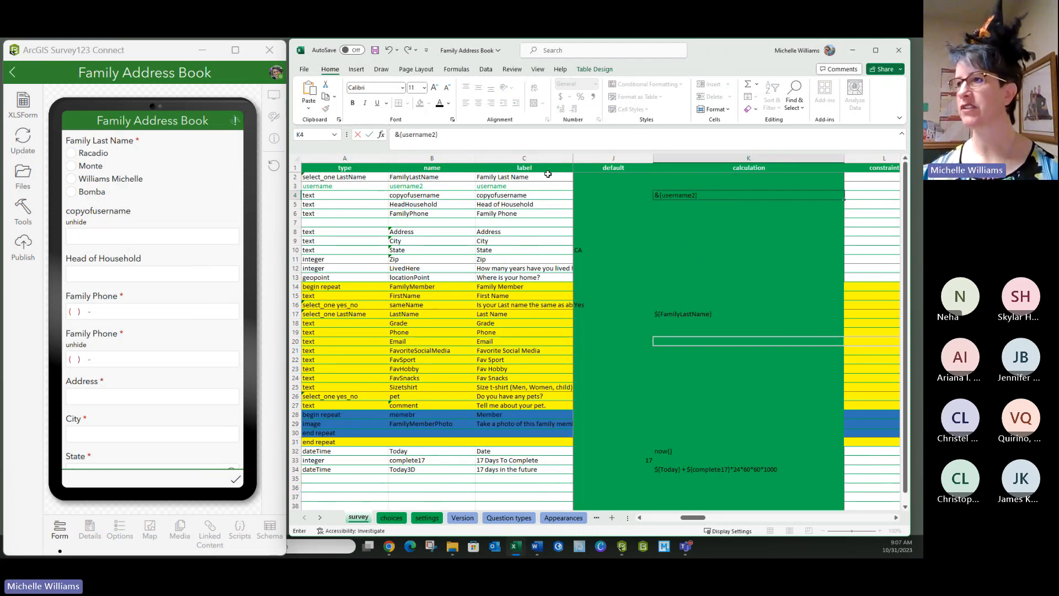
pyautogui.click(687, 231)
pyautogui.click(374, 50)
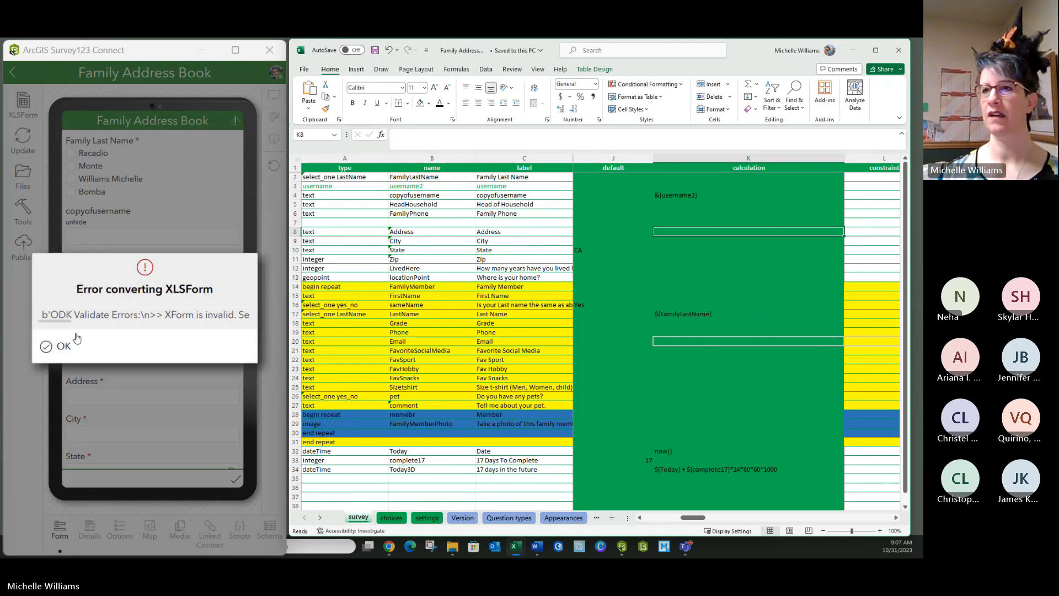
# - Read through the conversion error and dismiss it, correct the copyofusername calculation to ${username2}, and save the survey workbook
pyautogui.moveTo(64, 326); pyautogui.dragTo(189, 327)
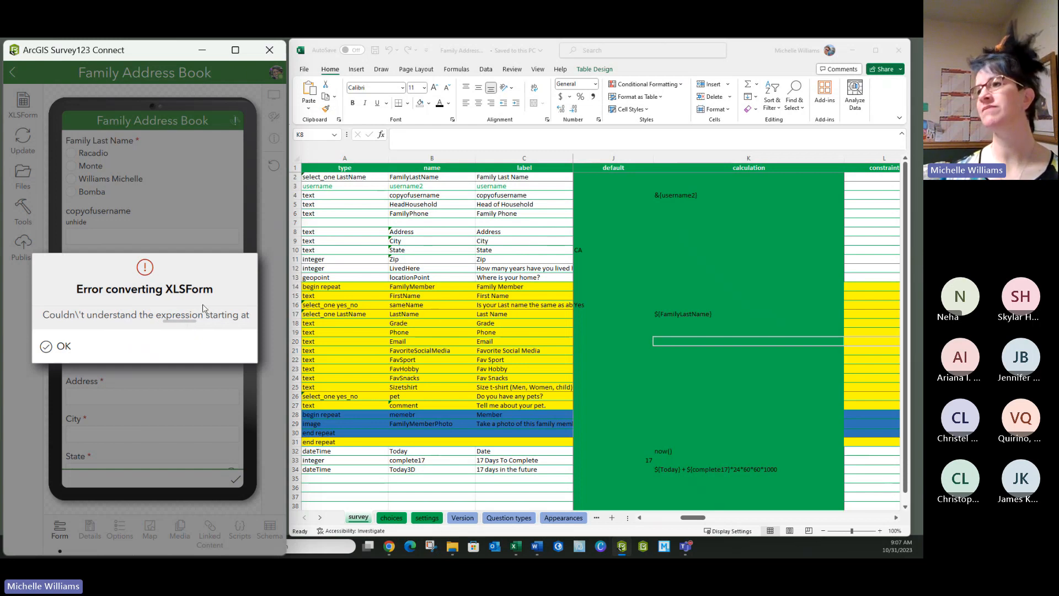
pyautogui.click(657, 195)
pyautogui.doubleClick(658, 194)
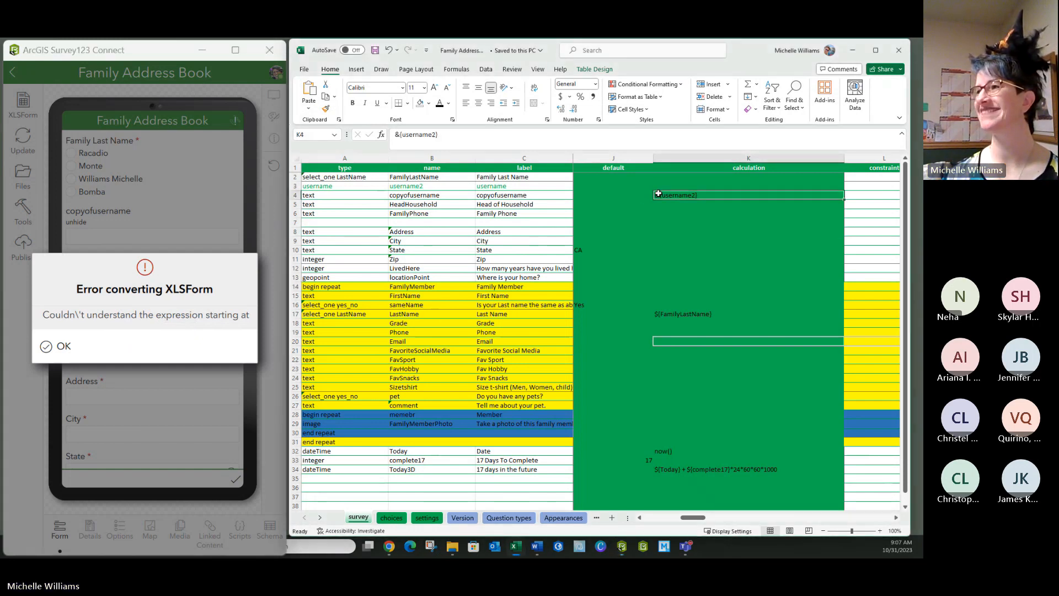
pyautogui.press('BackSpace')
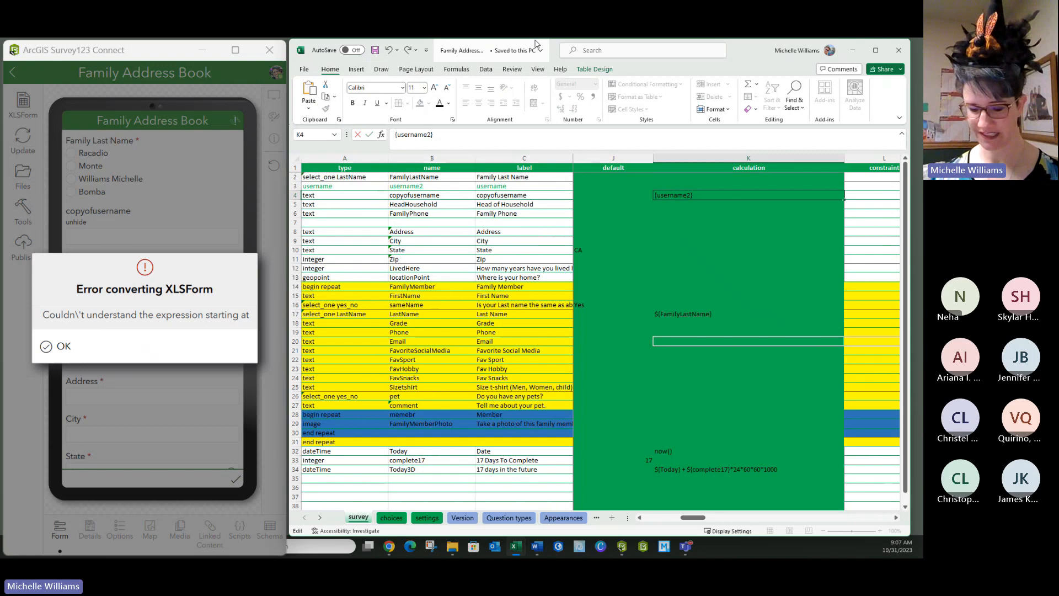
pyautogui.write('$')
pyautogui.click(706, 240)
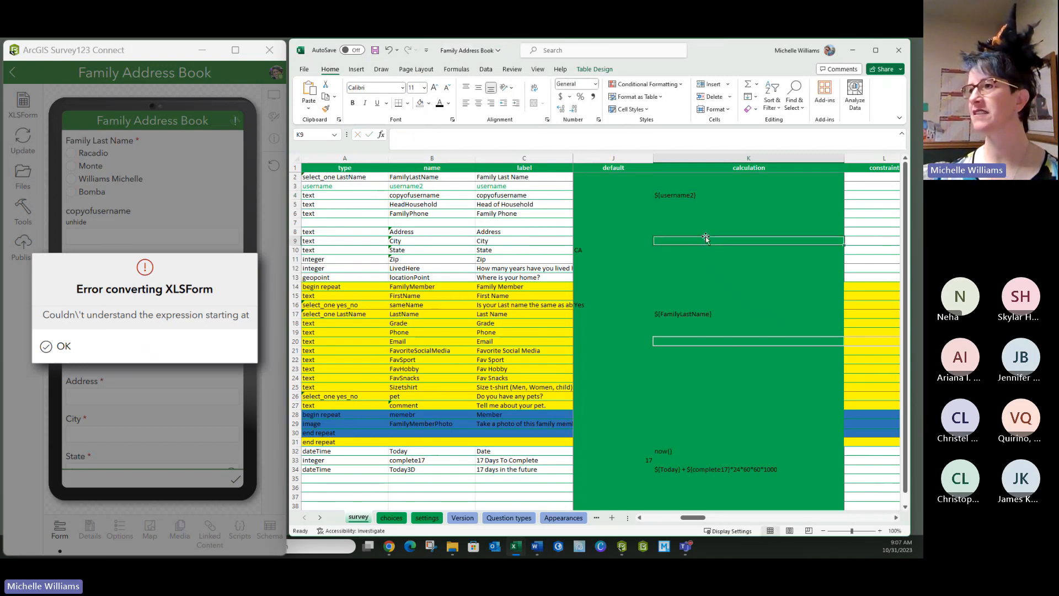
pyautogui.click(37, 350)
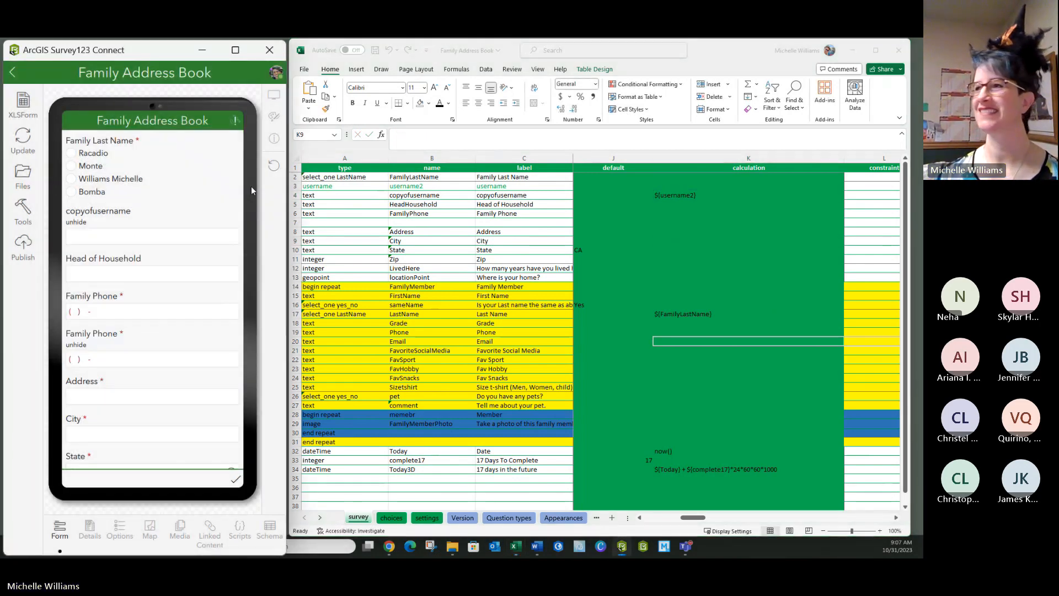
pyautogui.click(374, 51)
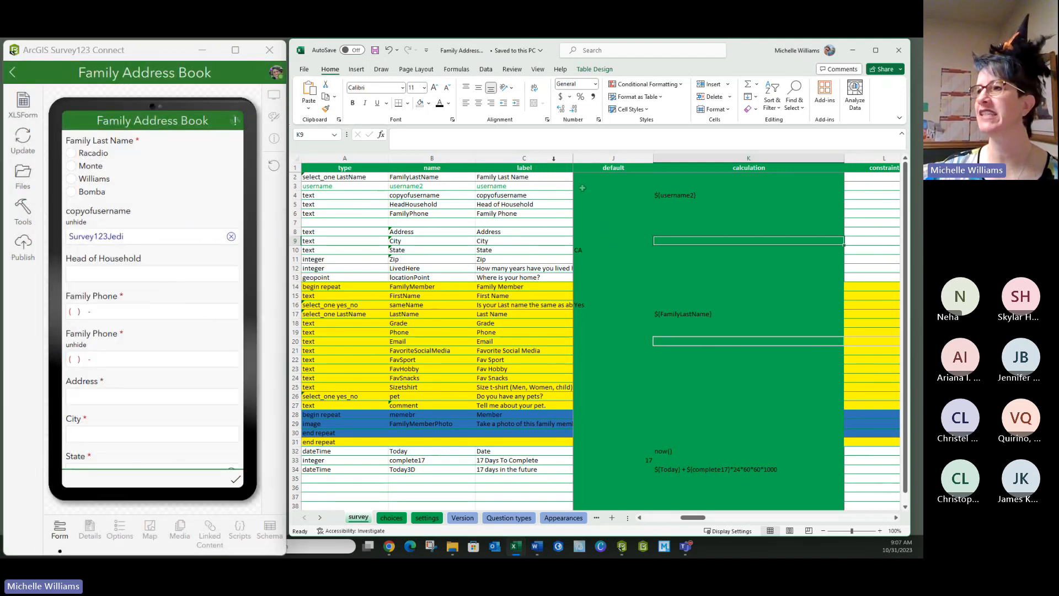
# - Check the name of the copyofusername question in the survey sheet and bring the Word document window into view
pyautogui.click(411, 194)
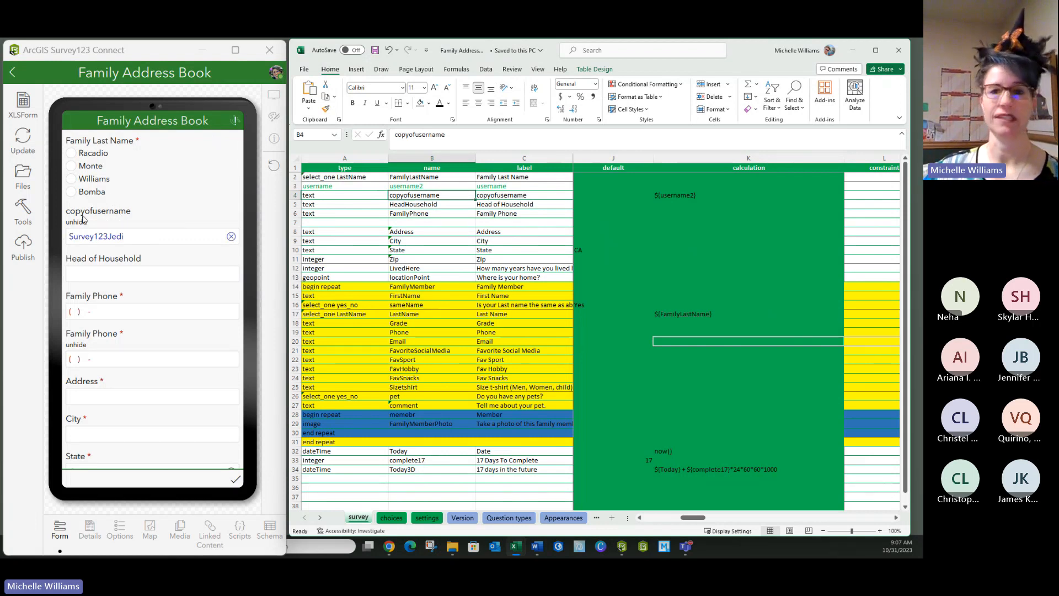
pyautogui.click(419, 295)
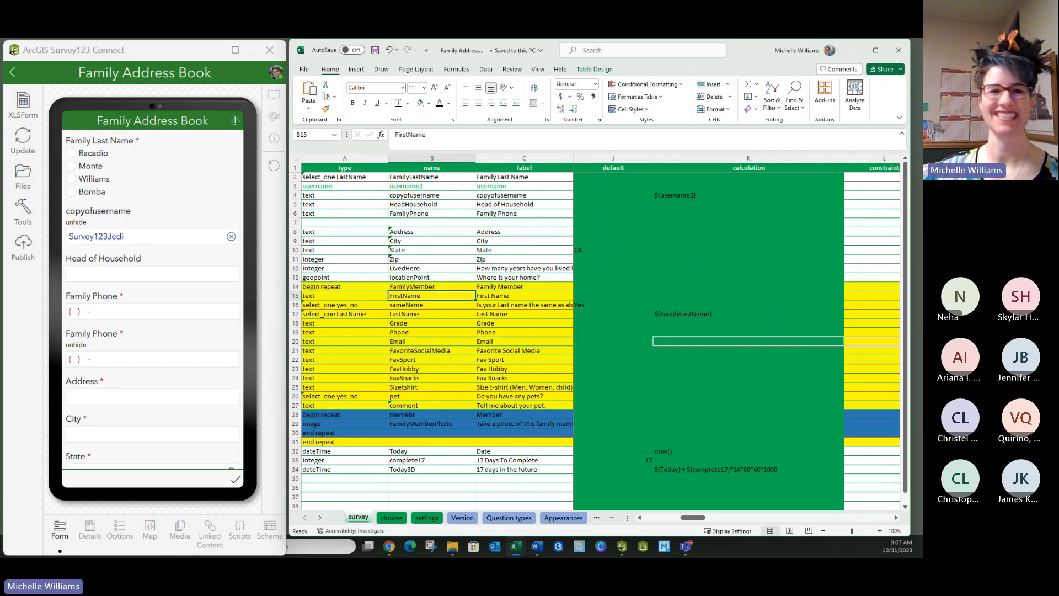
pyautogui.hotkey('alt', 'Tab')
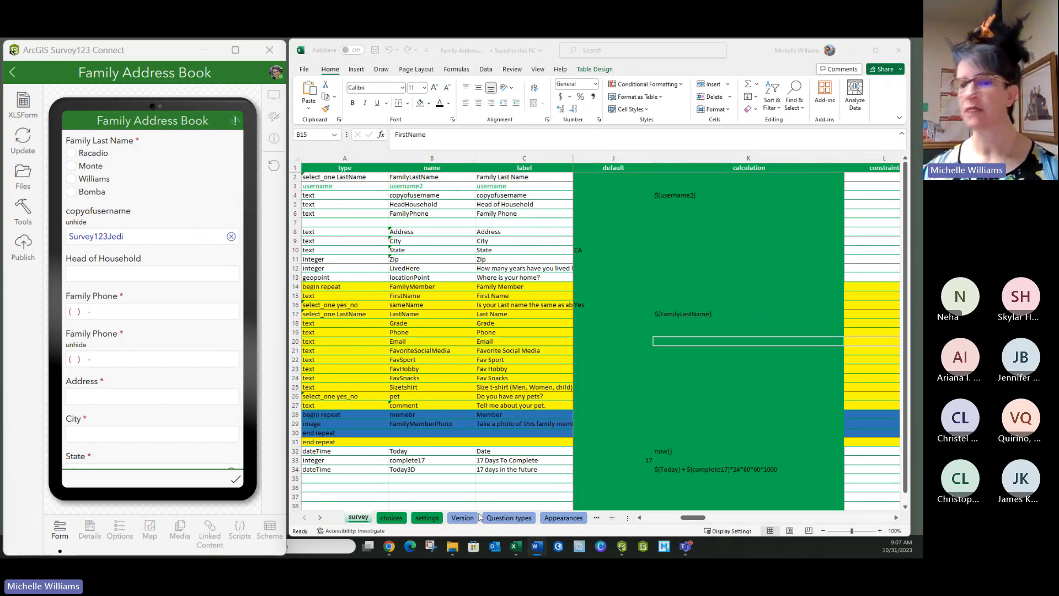
pyautogui.moveTo(0, 72); pyautogui.dragTo(514, 108)
pyautogui.click(653, 120)
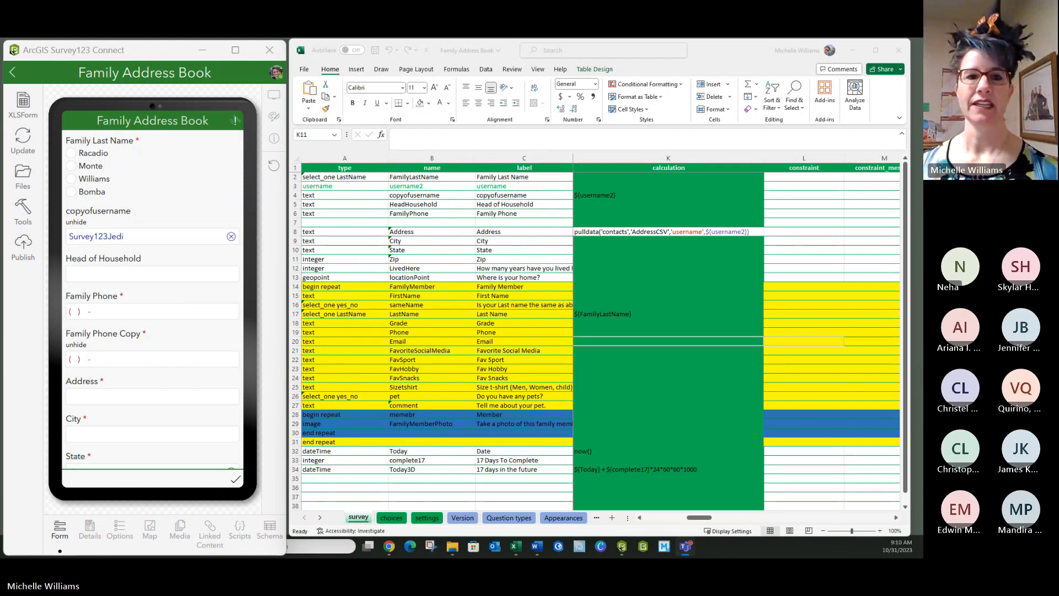
# - Enter pulldata('contacts','AddressCSV','username',${username2}) as the calculation for the Address question, check its username argument, and save the workbook
pyautogui.click(698, 232)
pyautogui.click(697, 233)
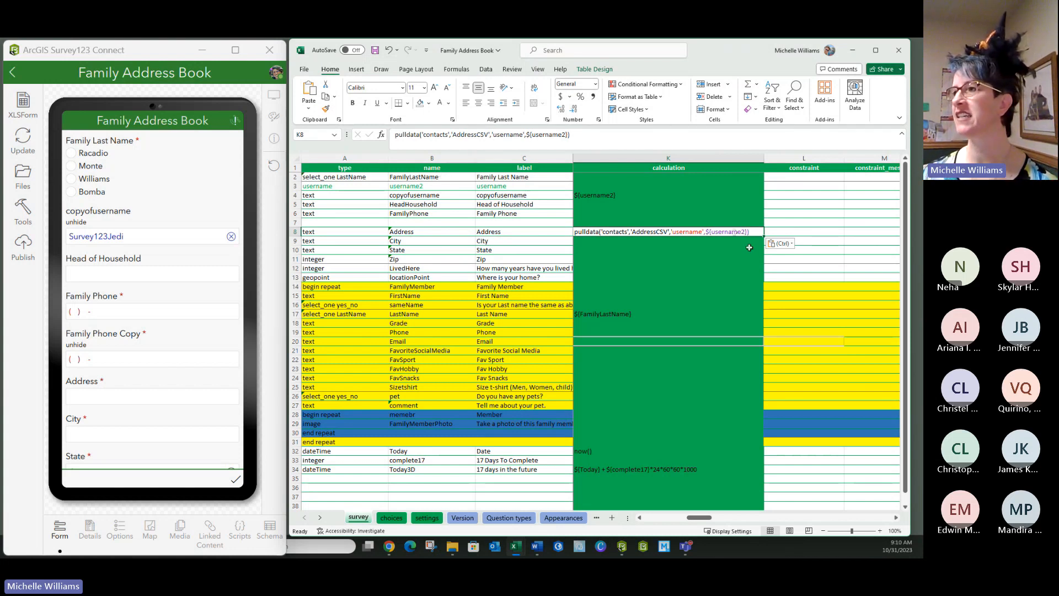
pyautogui.doubleClick(744, 231)
pyautogui.moveTo(744, 231); pyautogui.dragTo(703, 232)
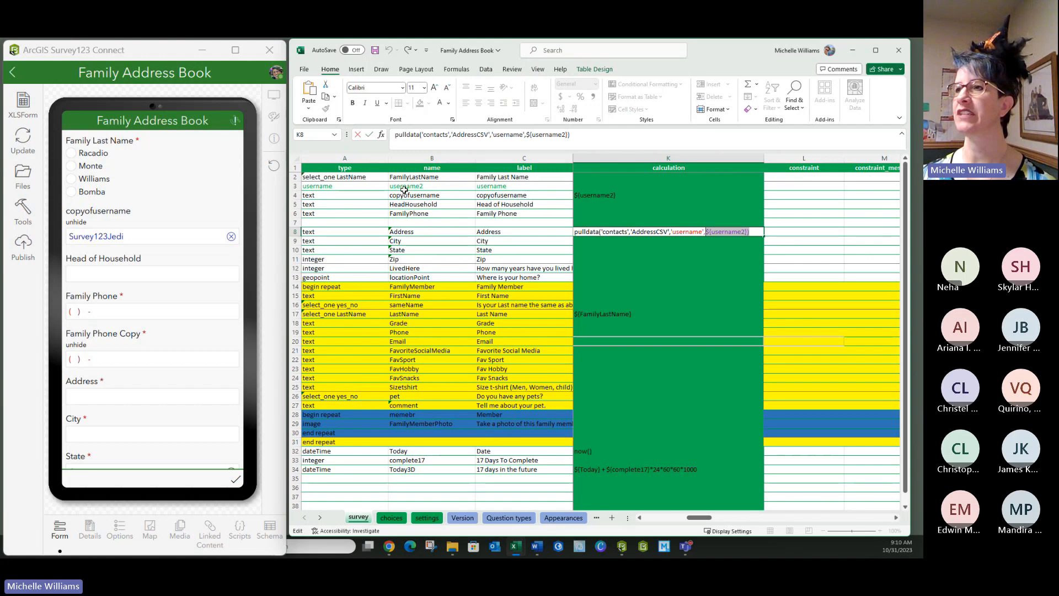
pyautogui.click(524, 277)
pyautogui.hotkey('ctrl', 's')
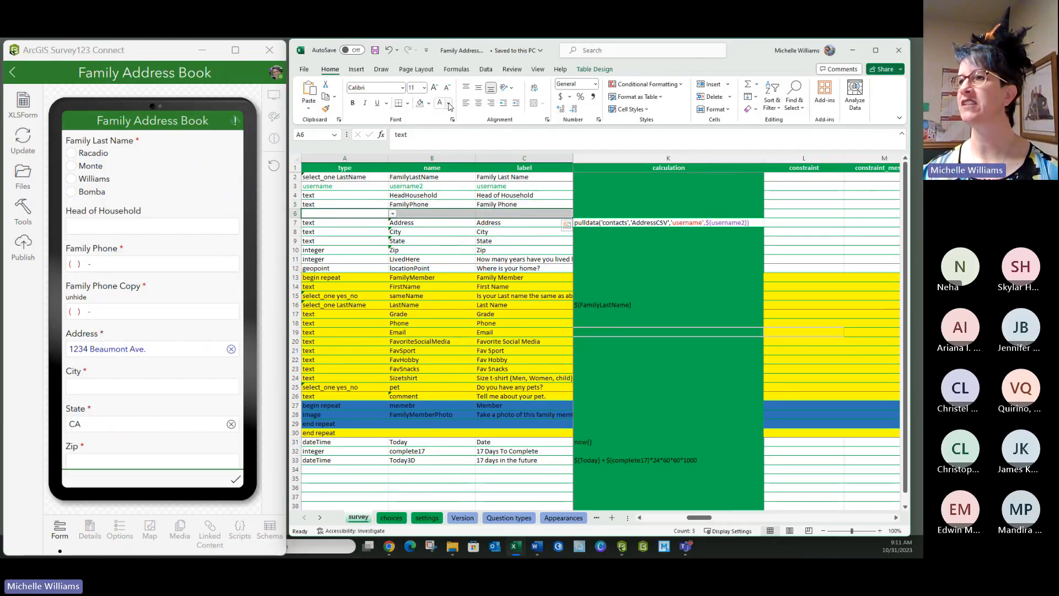
# - Set the font colour of the type, name and label cells in the FamilyPhoneCopy row to black
pyautogui.click(448, 104)
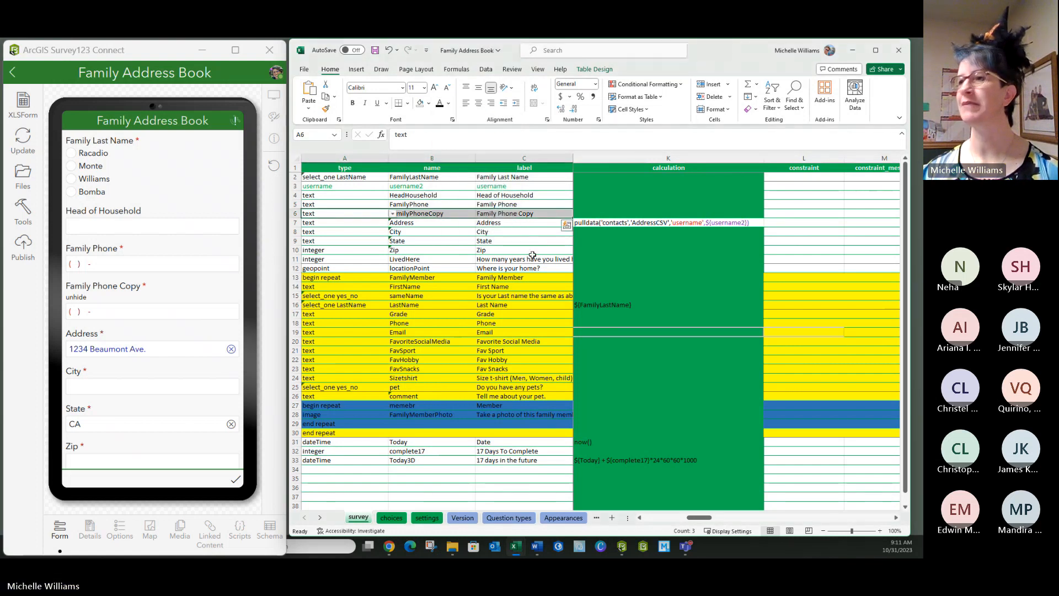
pyautogui.click(507, 213)
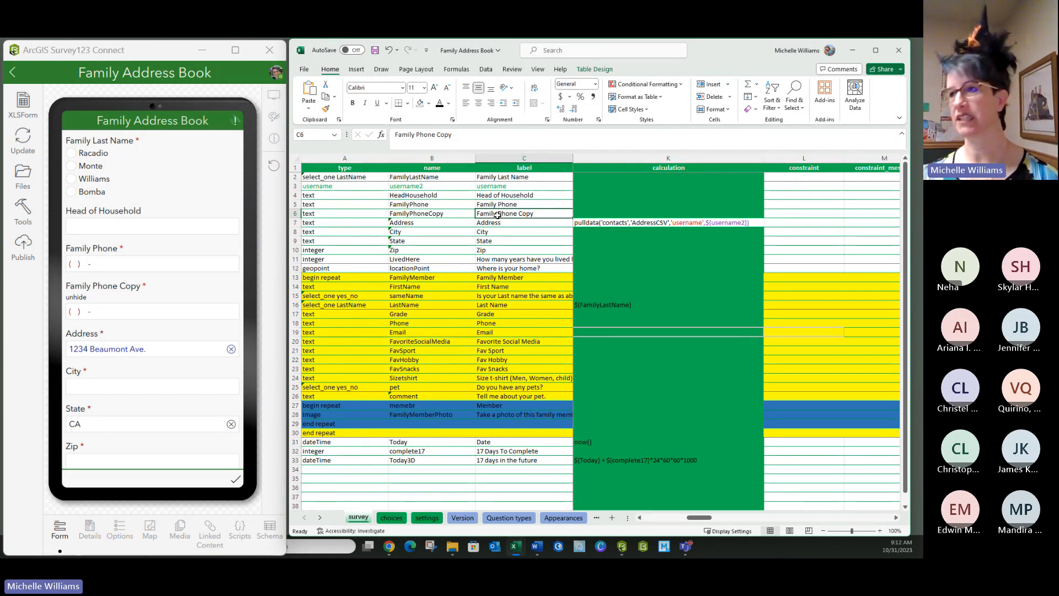
pyautogui.click(534, 232)
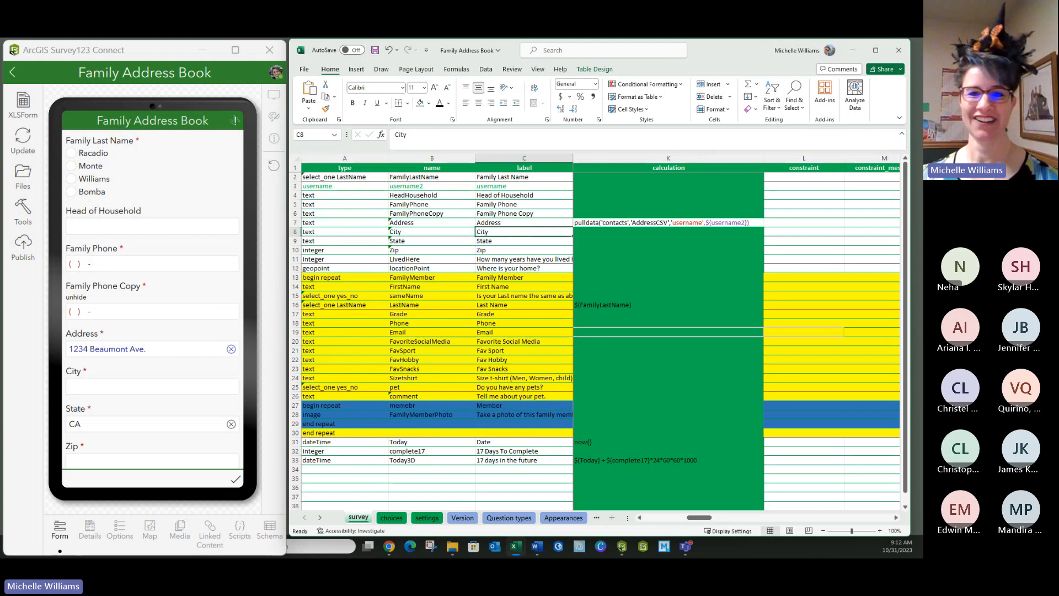
# - Enter pulldata('contacts','CityCSV','PhoneCSV',${FamilyPhoneCopy}) as the calculation for the City question
pyautogui.hotkey('alt', 'Tab')
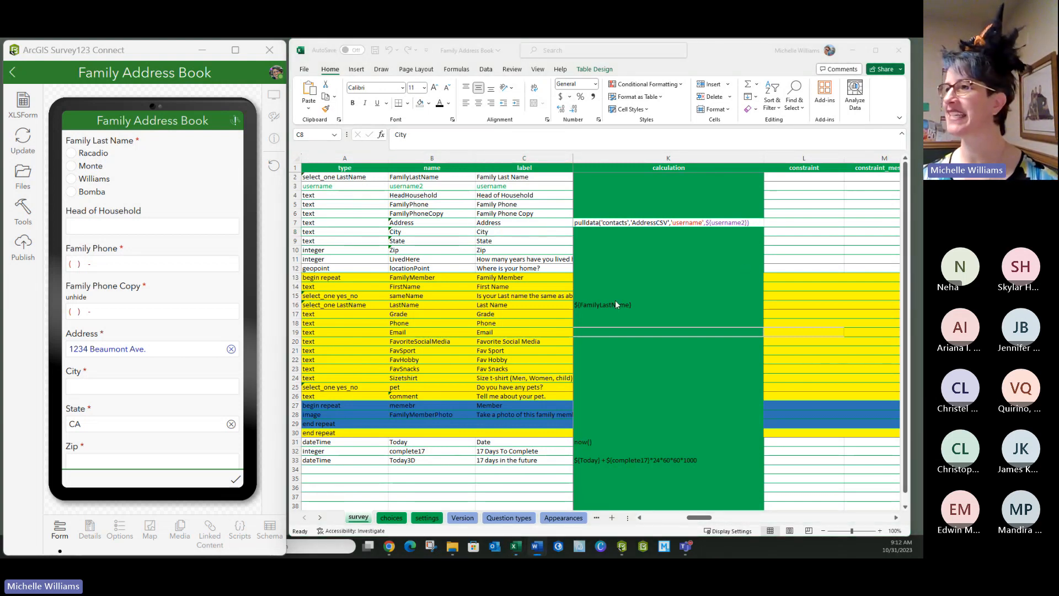
pyautogui.hotkey('alt', 'Tab')
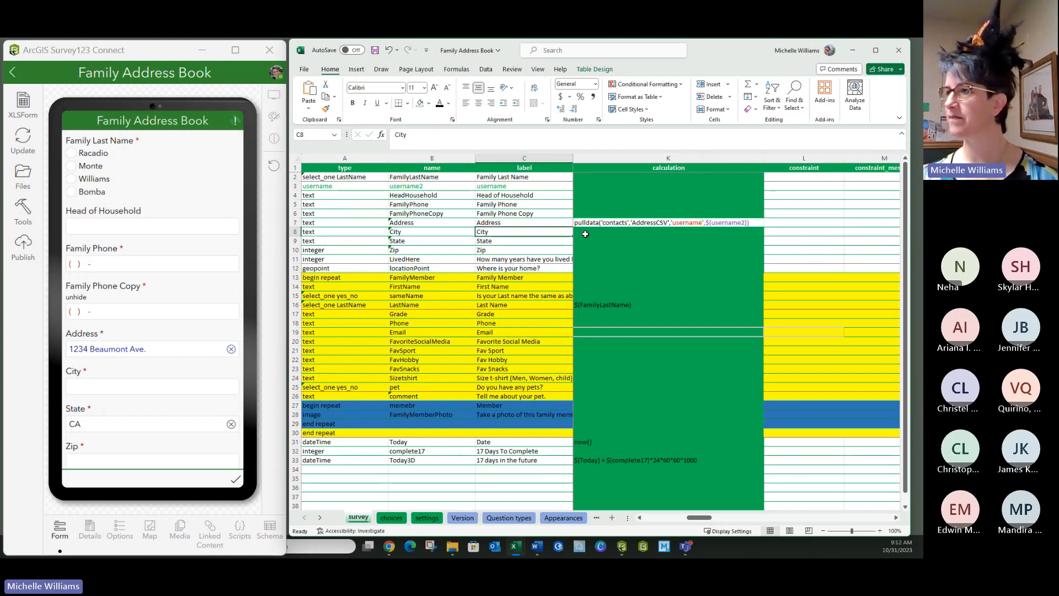
pyautogui.click(585, 234)
pyautogui.write("pulldata('contacts','CityCSV','PhoneCSV',${FamilyPhoneCopy})")
pyautogui.click(622, 260)
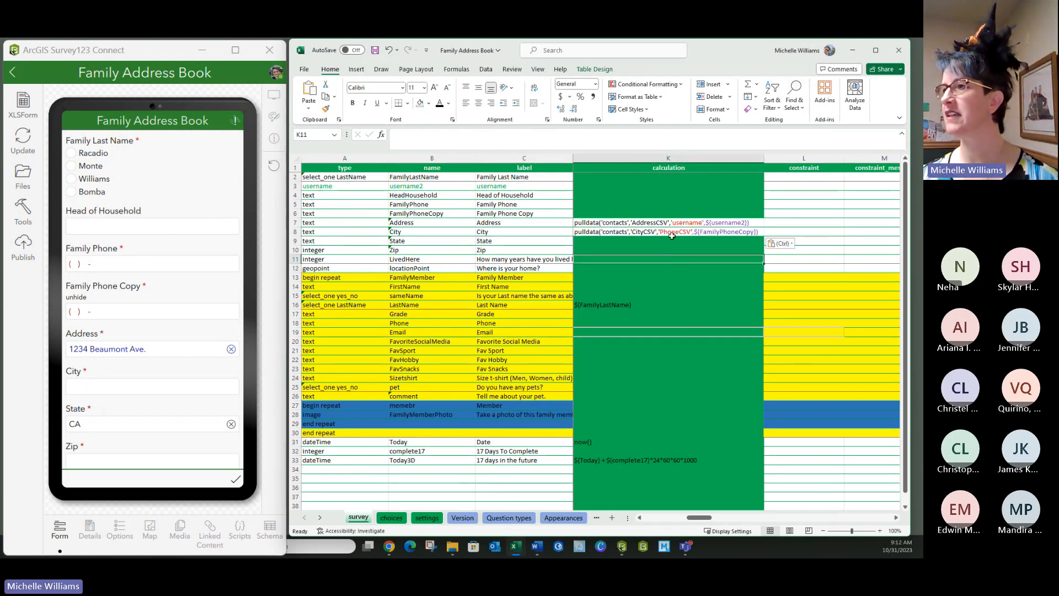
pyautogui.click(672, 235)
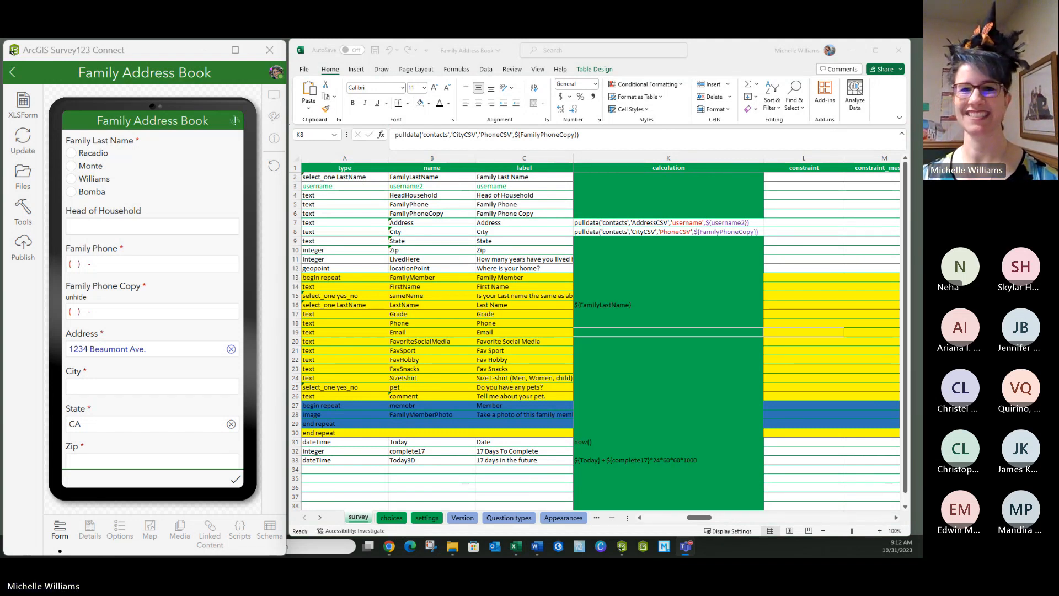
pyautogui.click(609, 234)
pyautogui.write("pulldata('contacts','CityCSV','PhoneCSV',${FamilyPhoneCopy})")
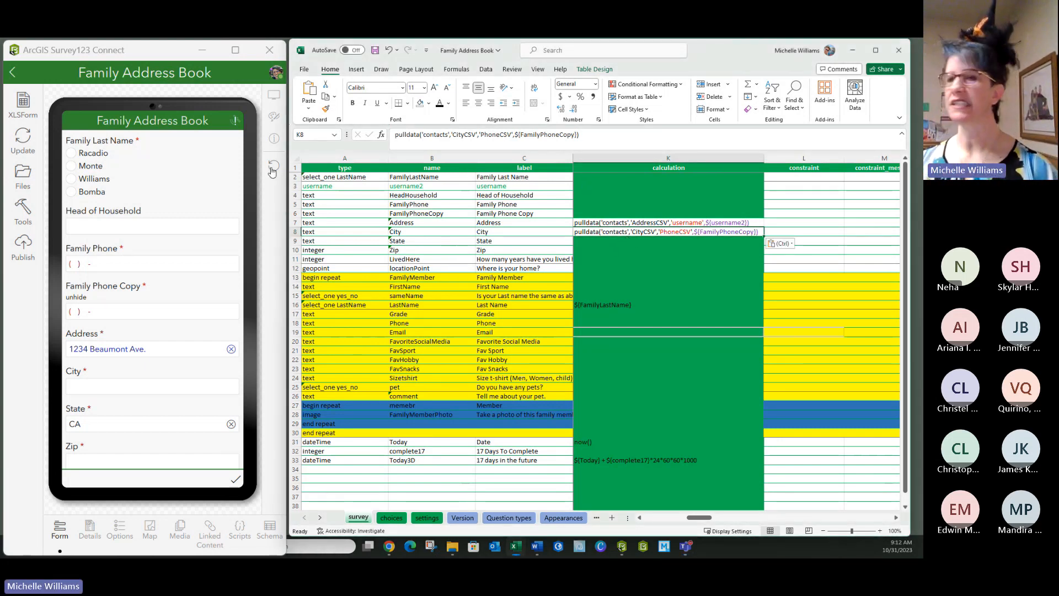
# - Compare the contacts sheet's CityCSV and PhoneCSV columns with the FamilyPhoneCopy question, and save the survey workbook
pyautogui.hotkey('alt', 'Tab')
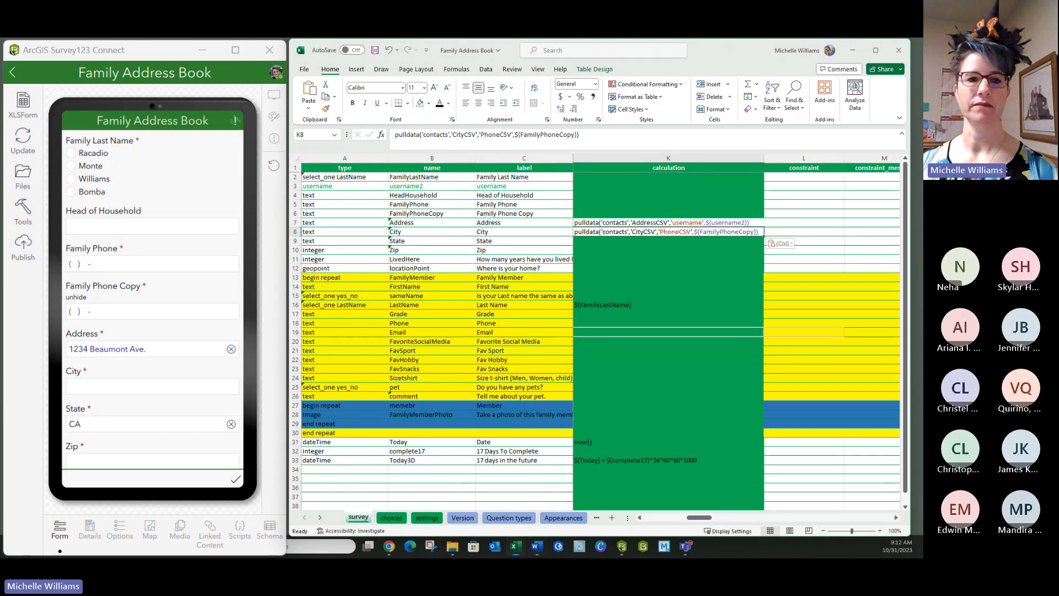
pyautogui.moveTo(2, 237); pyautogui.dragTo(650, 321)
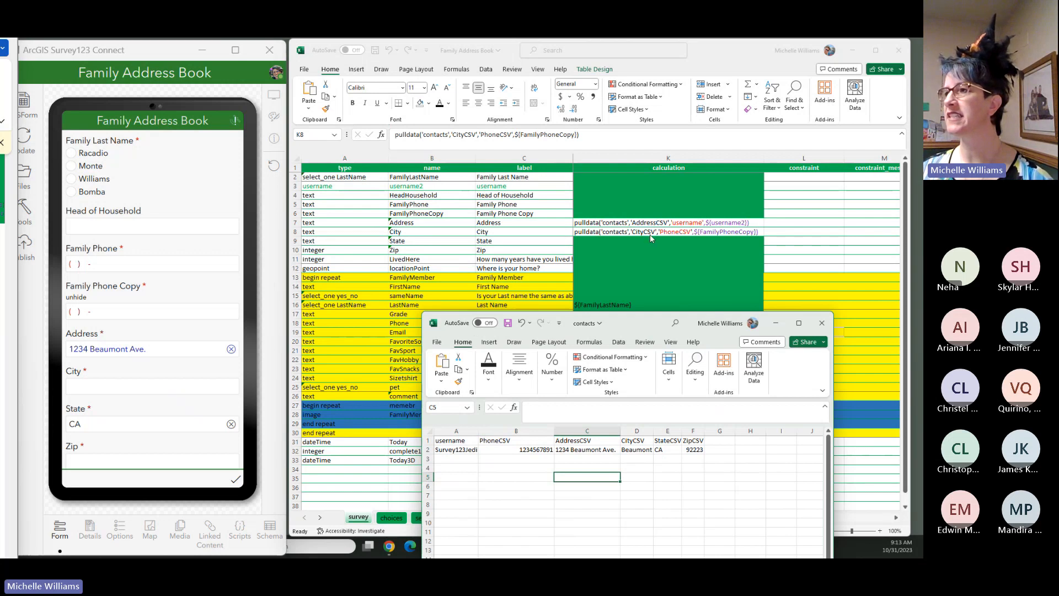
pyautogui.click(634, 441)
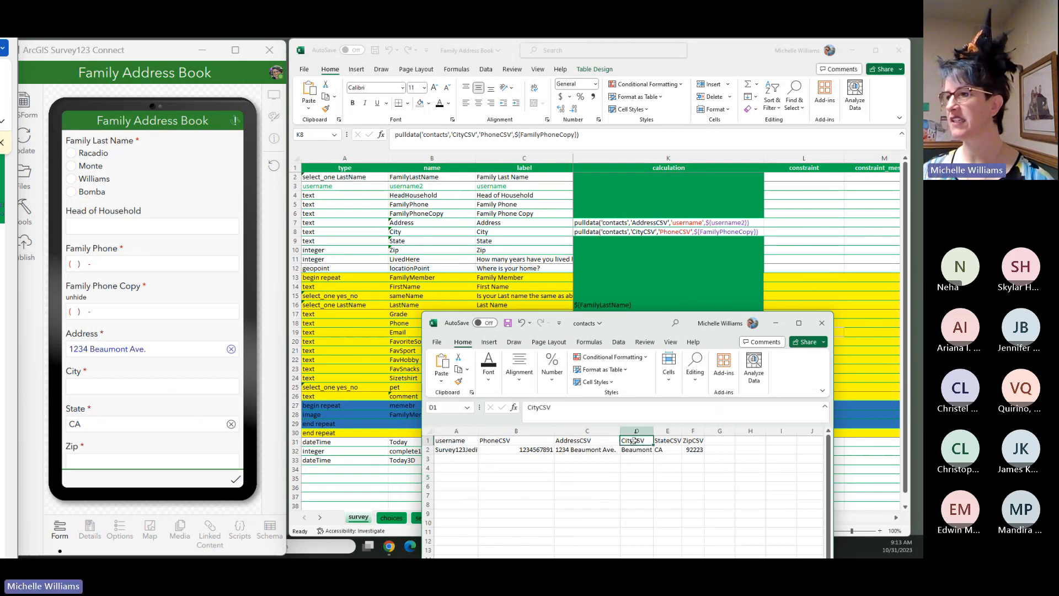
pyautogui.click(637, 431)
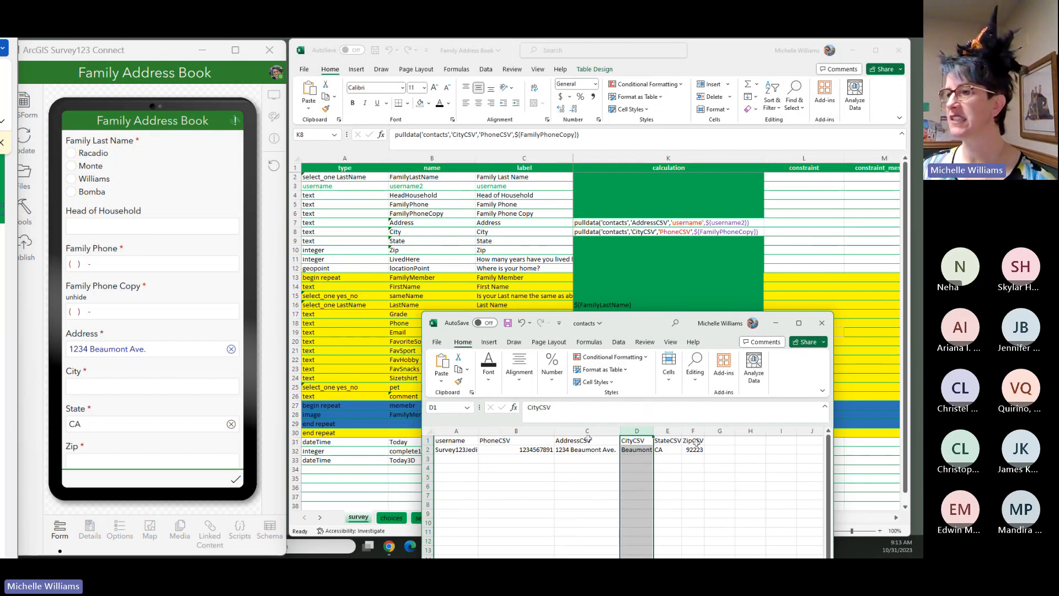
pyautogui.click(510, 429)
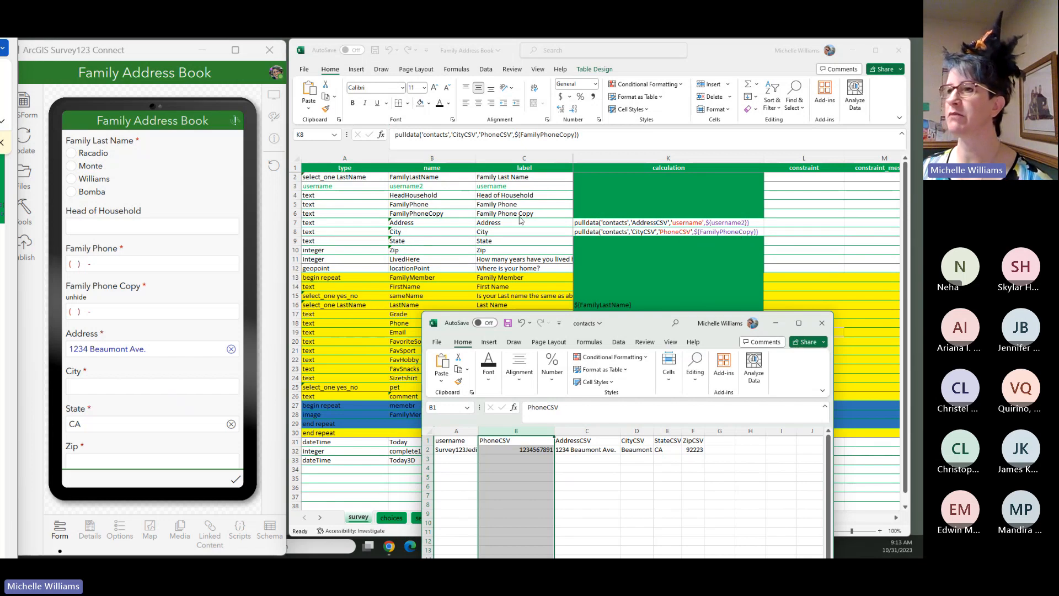
pyautogui.click(459, 215)
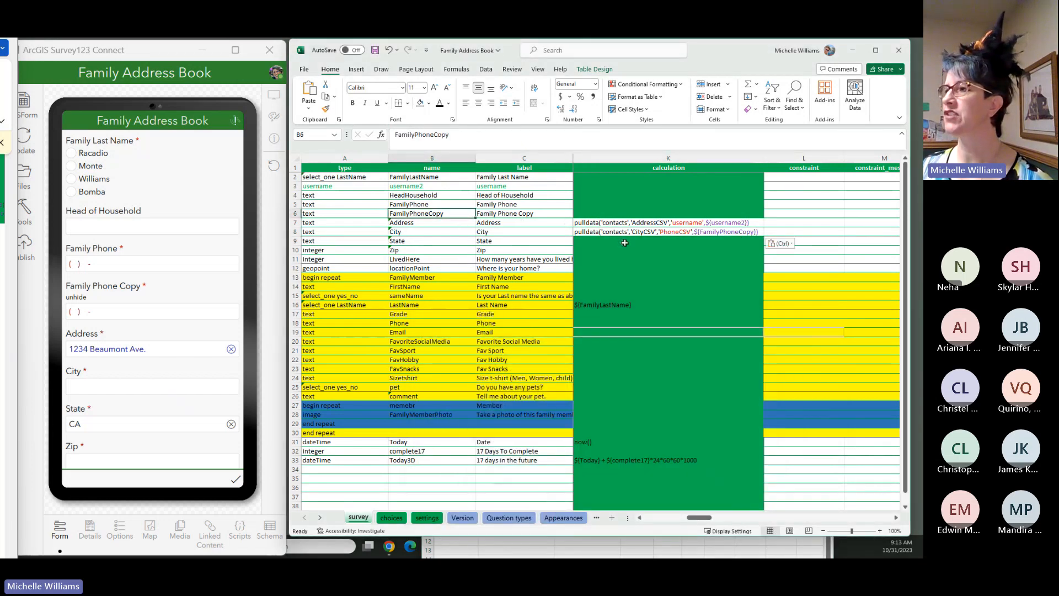
pyautogui.click(374, 49)
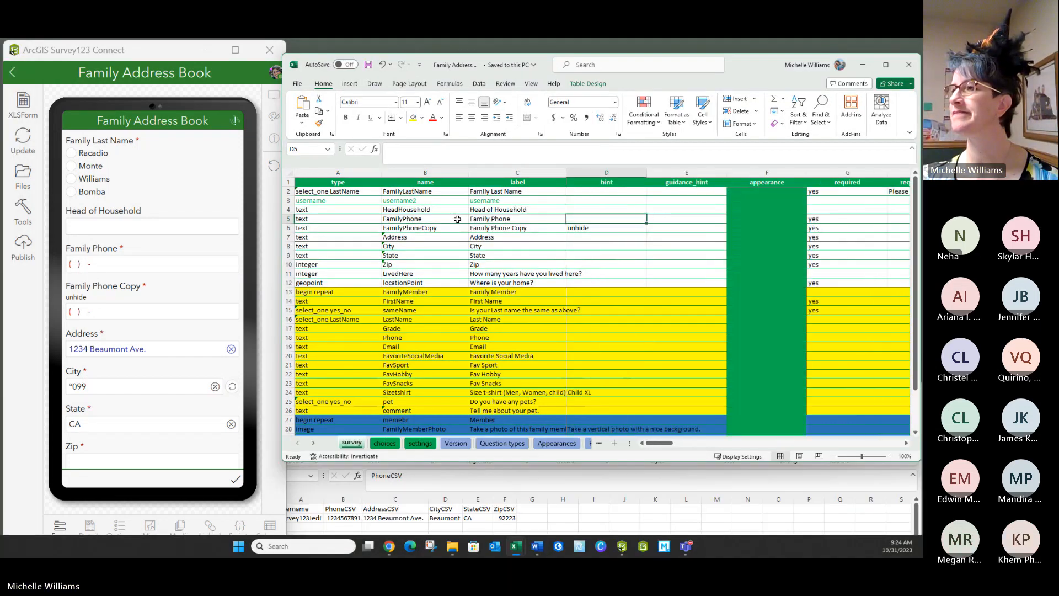
# - Enter the contact's phone number from the contacts sheet as the default of the FamilyPhone question and save the survey workbook
pyautogui.press('Right')
pyautogui.press('Right')
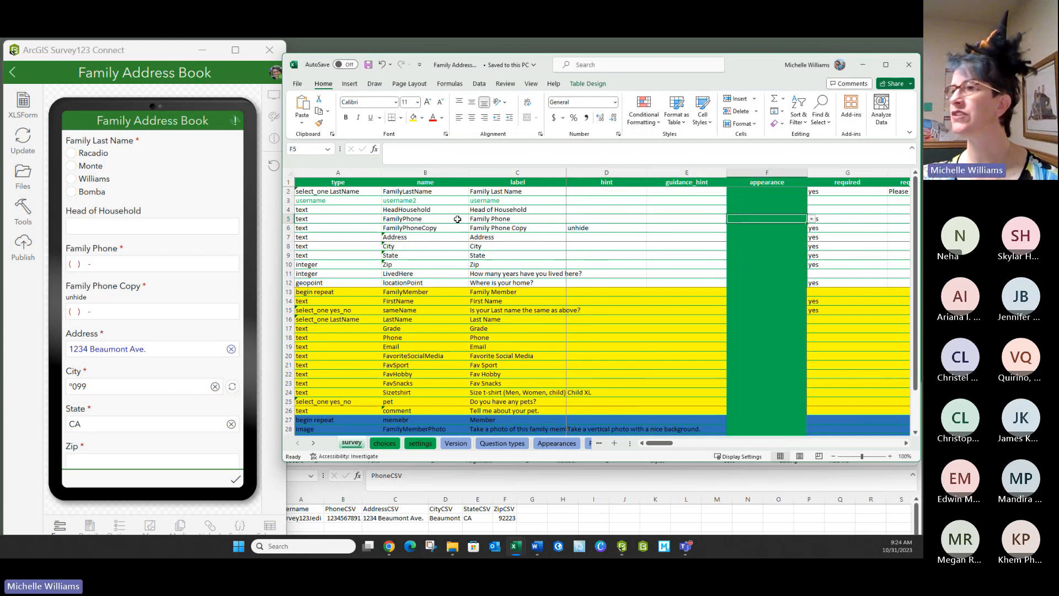
pyautogui.press('Right')
pyautogui.press('Right')
pyautogui.press('Right')
pyautogui.press('Right')
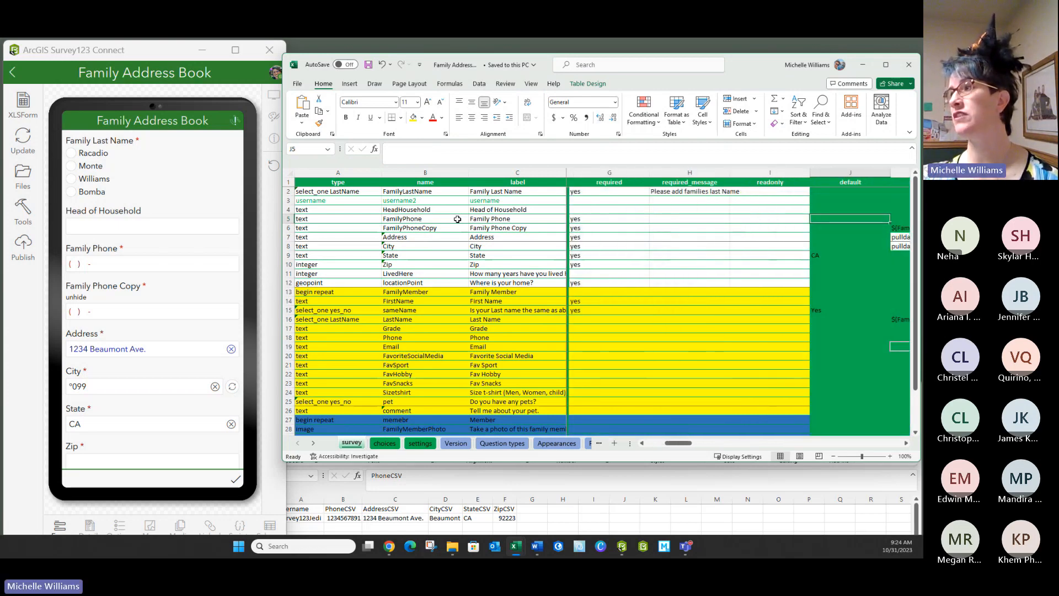
pyautogui.write('1234567891')
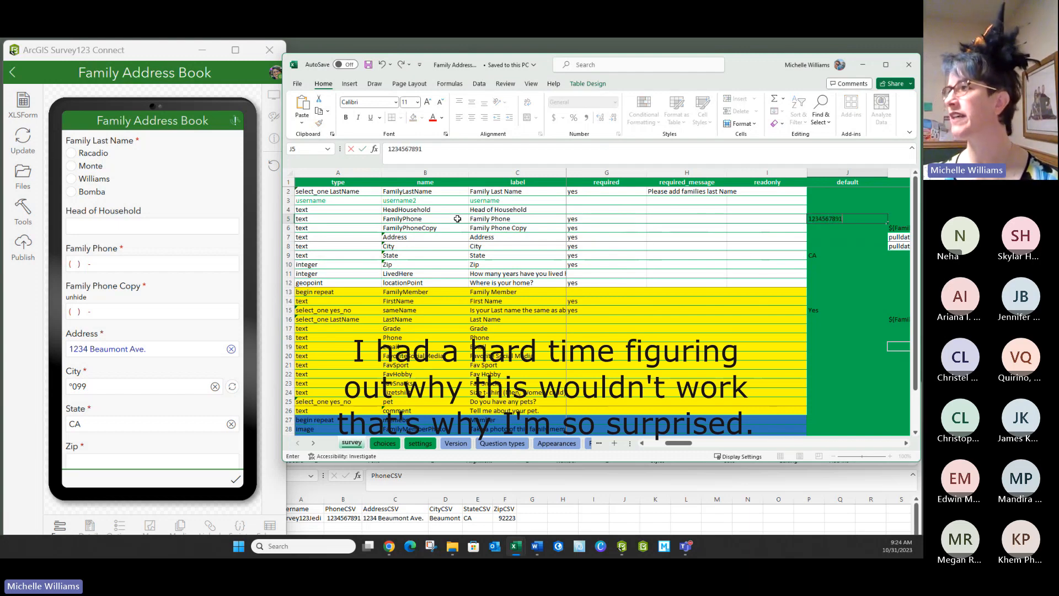
pyautogui.press('Return')
pyautogui.click(369, 64)
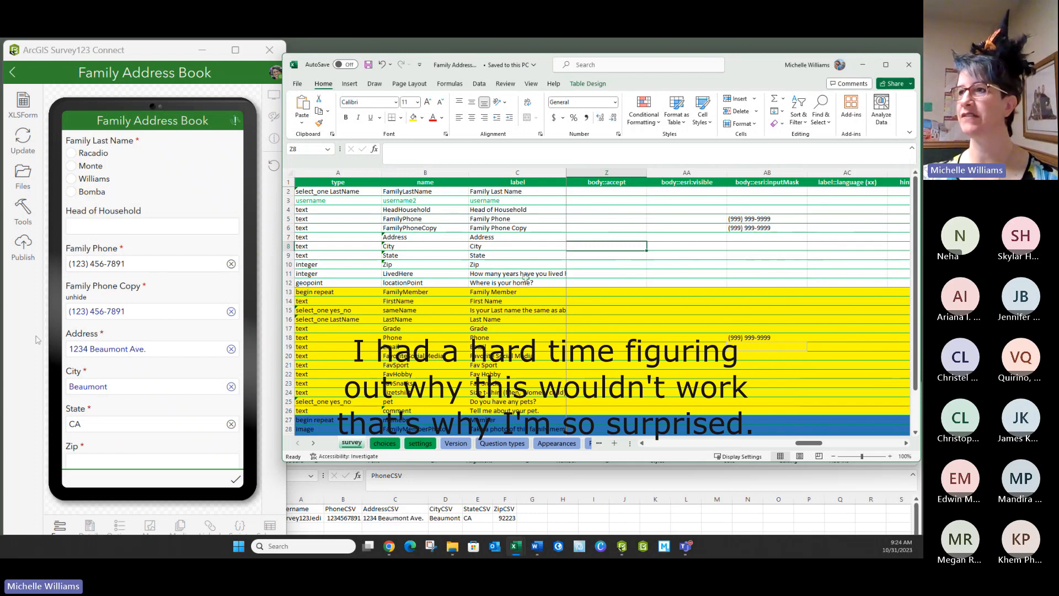
# - Look along the City row of the survey sheet from its first columns to the appearance cell
pyautogui.press('Home')
pyautogui.press('Right')
pyautogui.press('Right')
pyautogui.press('Right')
pyautogui.press('Right')
pyautogui.press('Right')
pyautogui.press('Right')
pyautogui.press('Right')
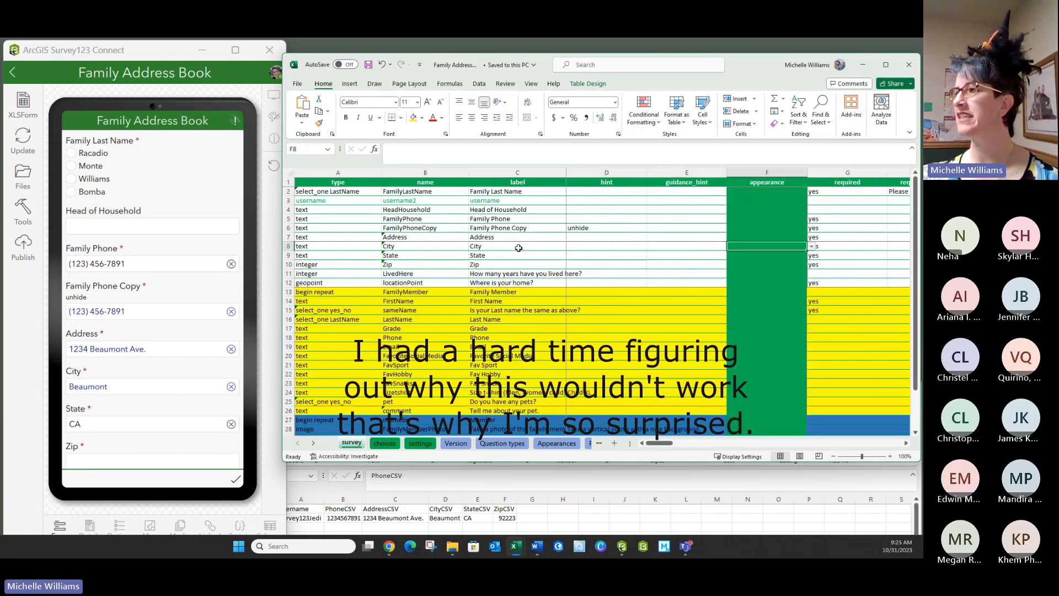